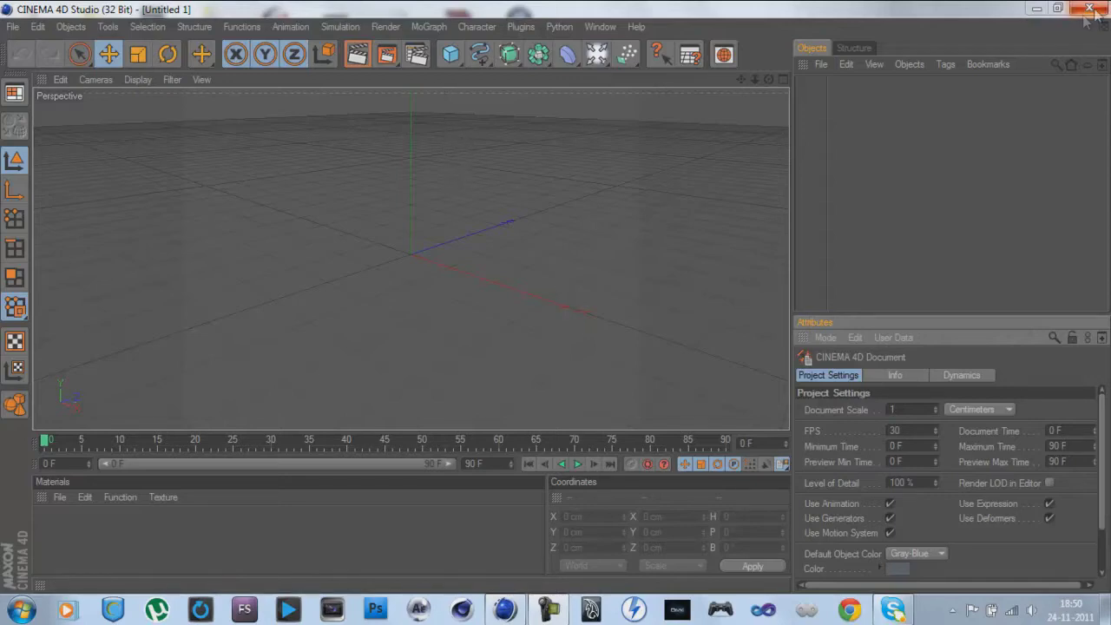
- Add a Floor object to the scene from the Light toolbar palette
{"action": "left_click", "coordinate": [1038, 8]}
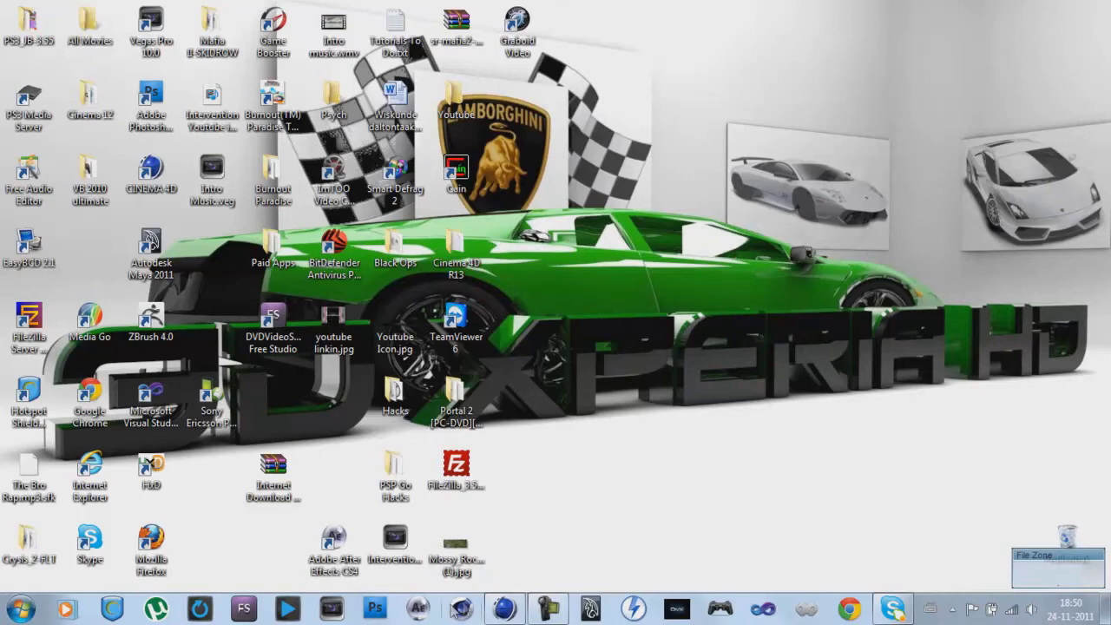
{"action": "left_click", "coordinate": [504, 608]}
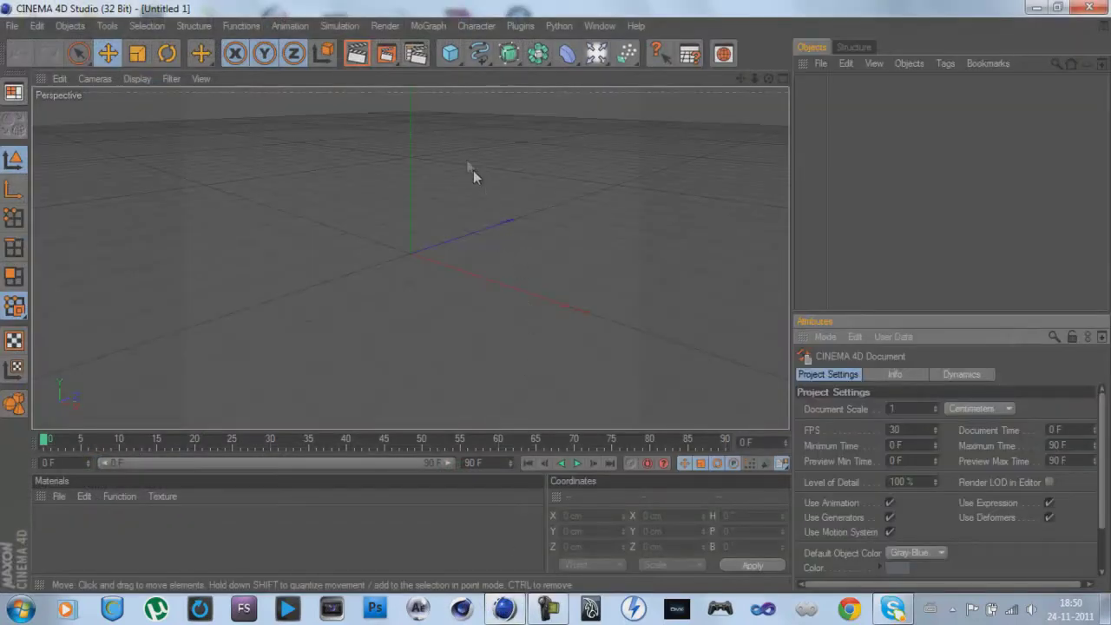
{"action": "left_click", "coordinate": [599, 62]}
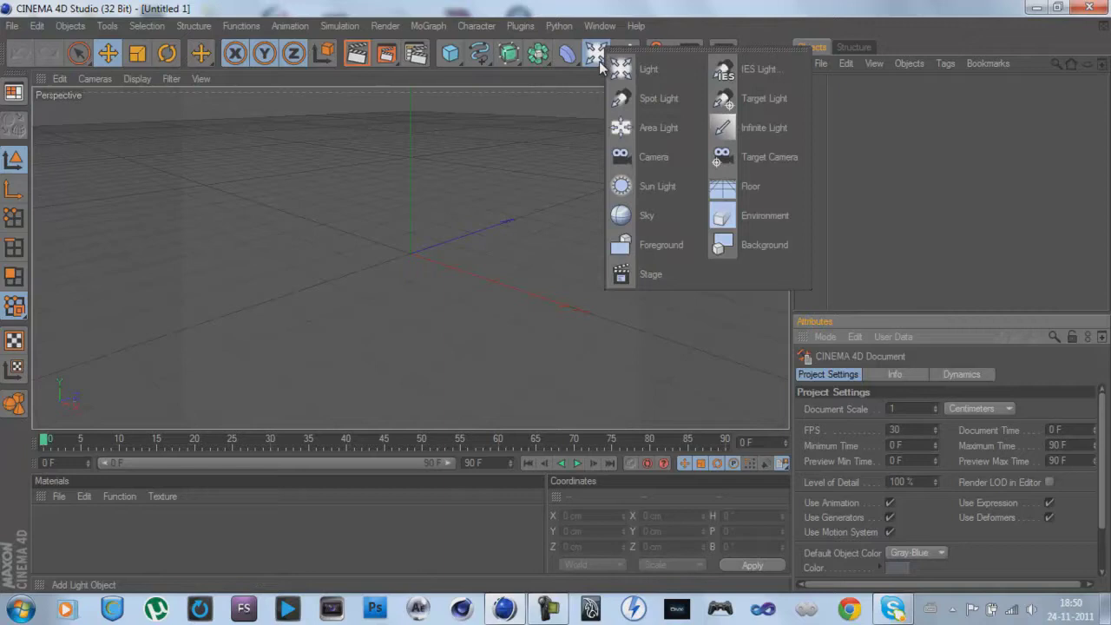
{"action": "left_click", "coordinate": [757, 185]}
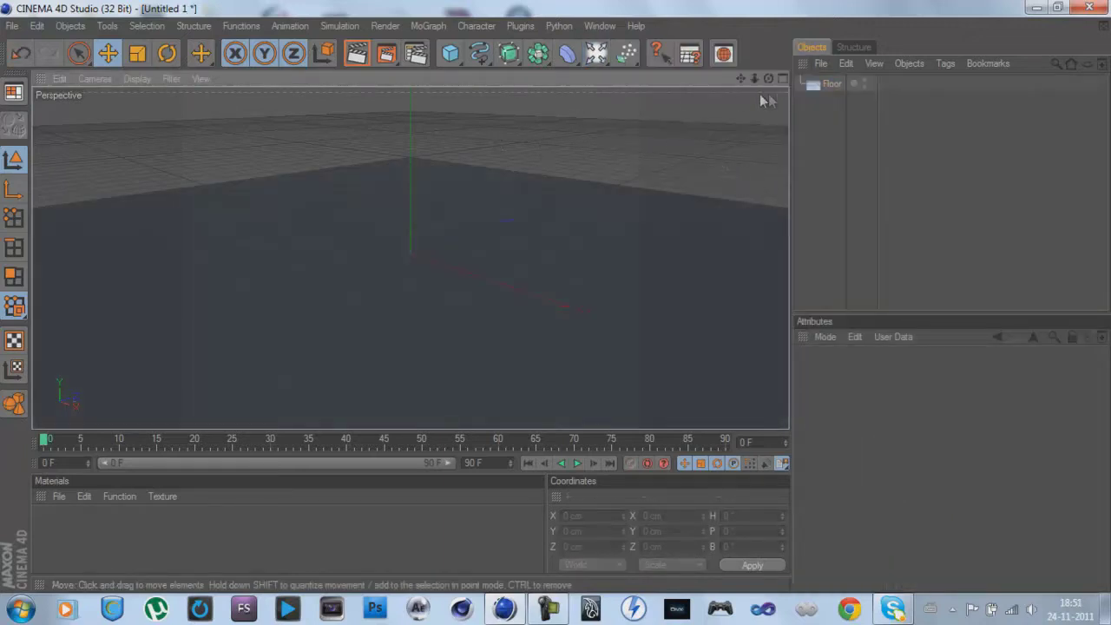
{"action": "left_click_drag", "start_coordinate": [561, 303], "coordinate": [556, 303], "text": "alt"}
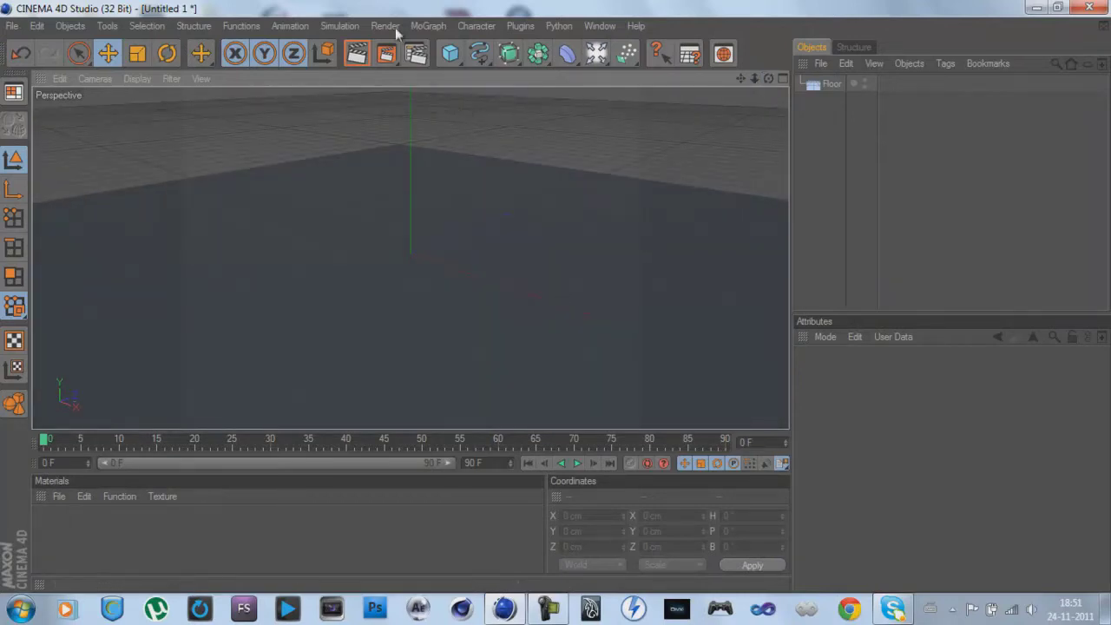
- Add a MoText object from the MoGraph menu and select it in the Objects manager
{"action": "left_click", "coordinate": [438, 26]}
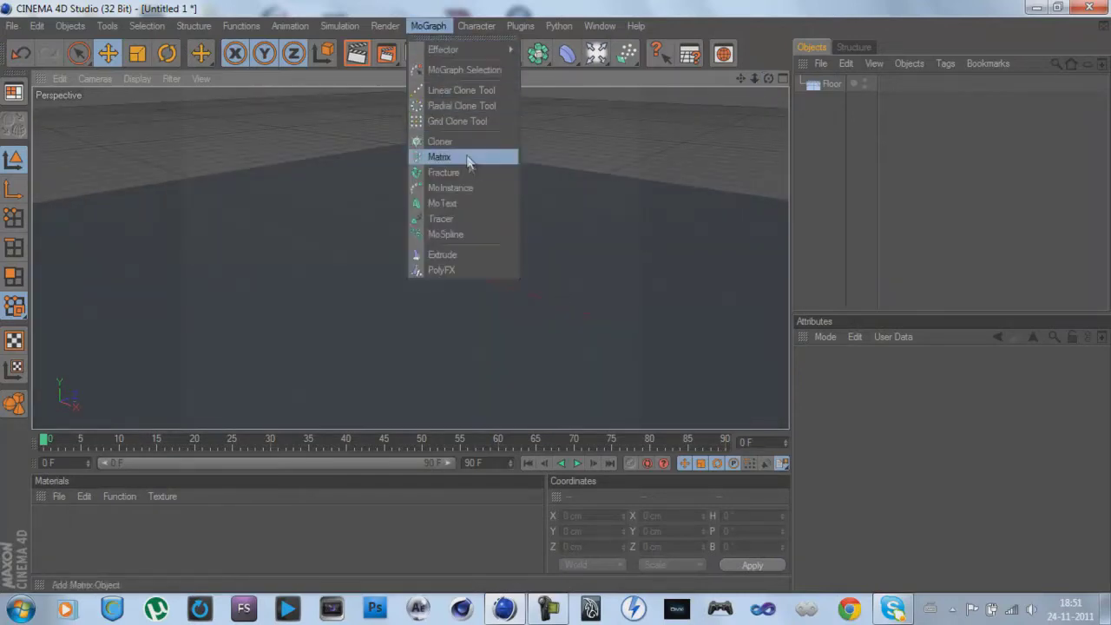
{"action": "left_click", "coordinate": [472, 201]}
{"action": "left_click", "coordinate": [825, 101]}
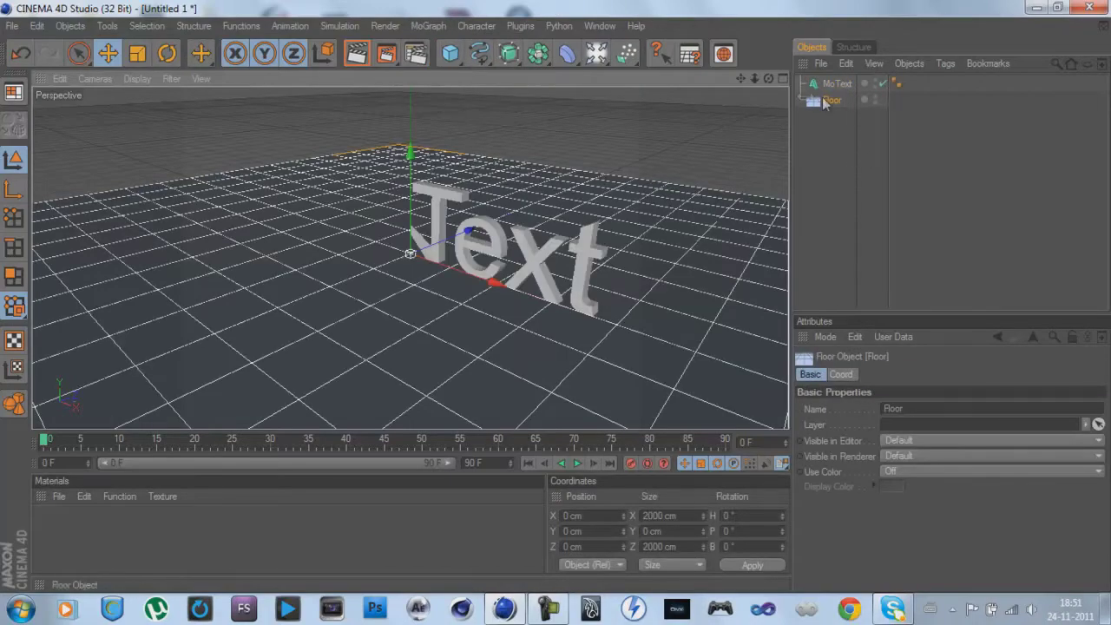
{"action": "left_click_drag", "start_coordinate": [768, 78], "coordinate": [655, 147]}
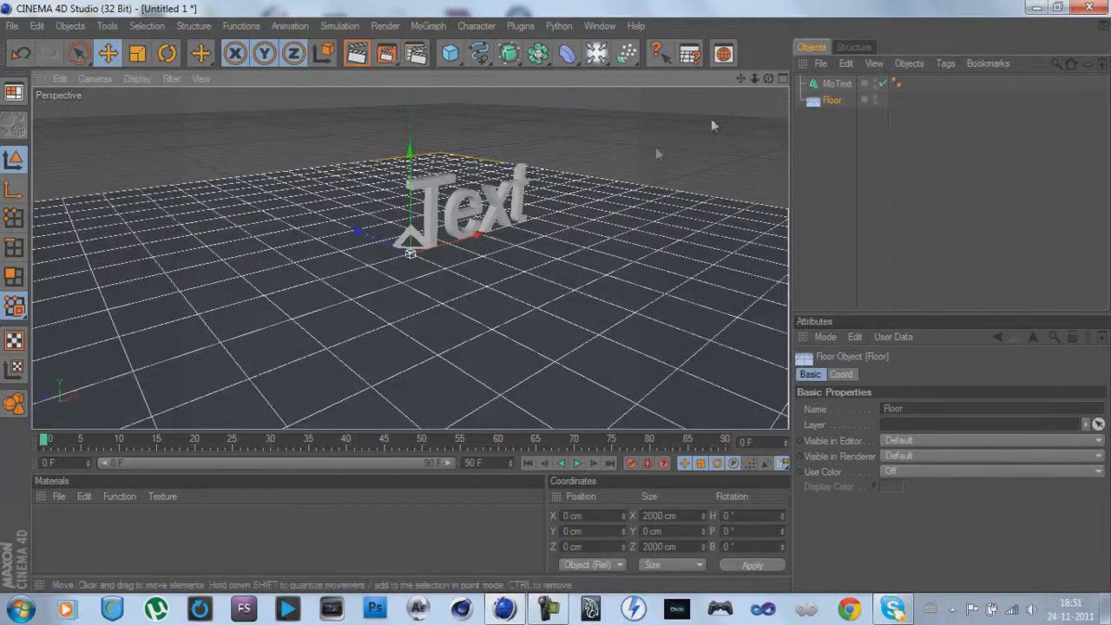
{"action": "left_click", "coordinate": [838, 84]}
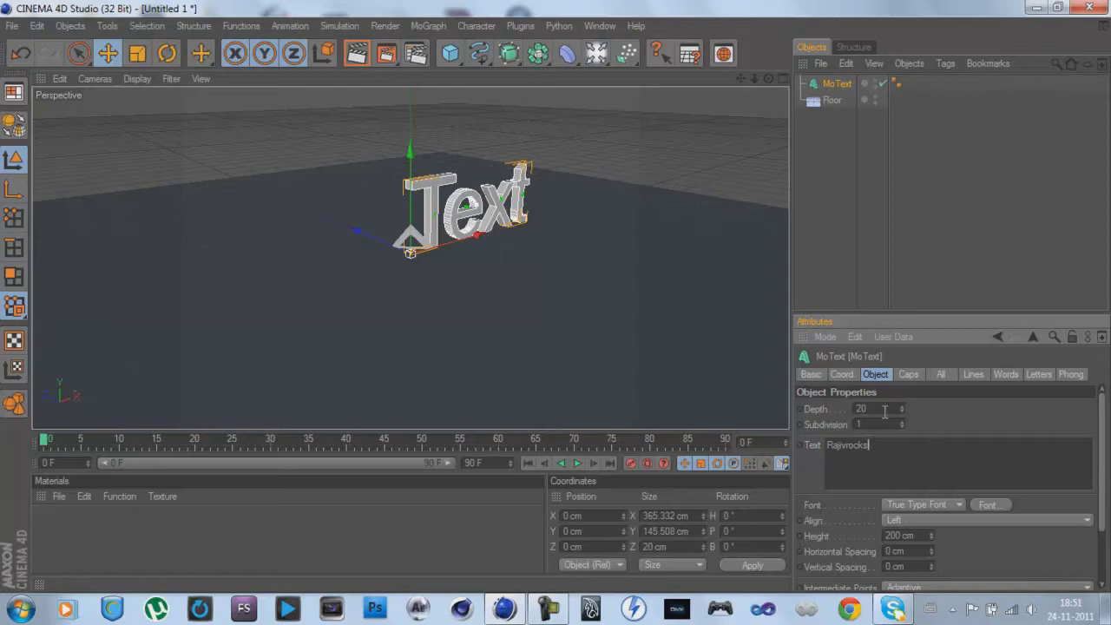
- Change the text to Rajivrocks with 40 cm depth and move it left to X -527.583 cm
{"action": "left_click", "coordinate": [884, 411]}
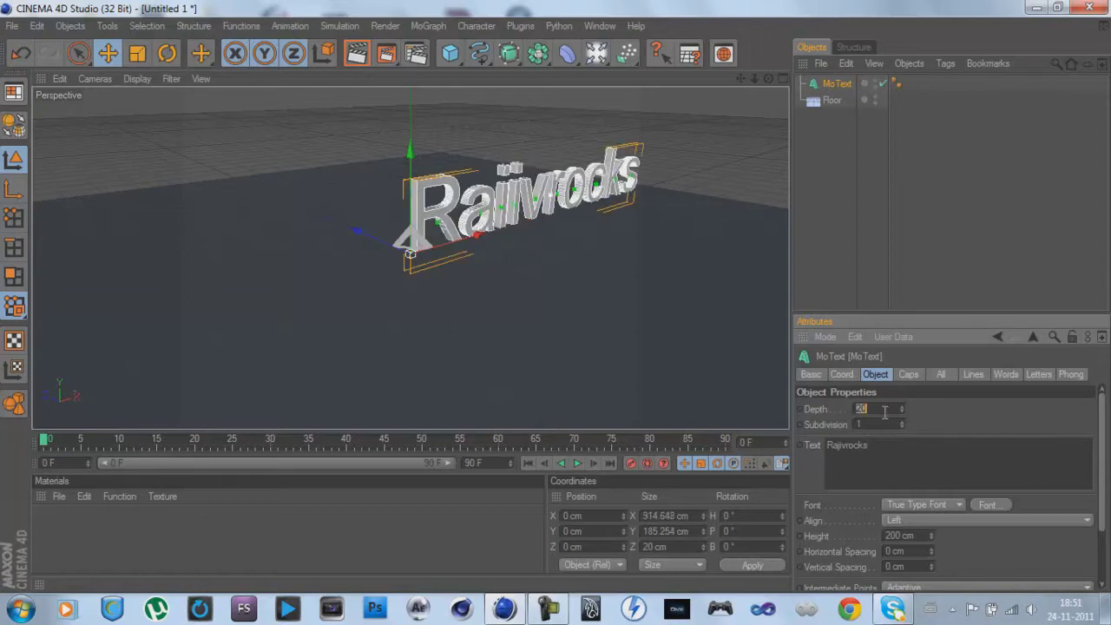
{"action": "type", "text": "40"}
{"action": "key", "text": "Return"}
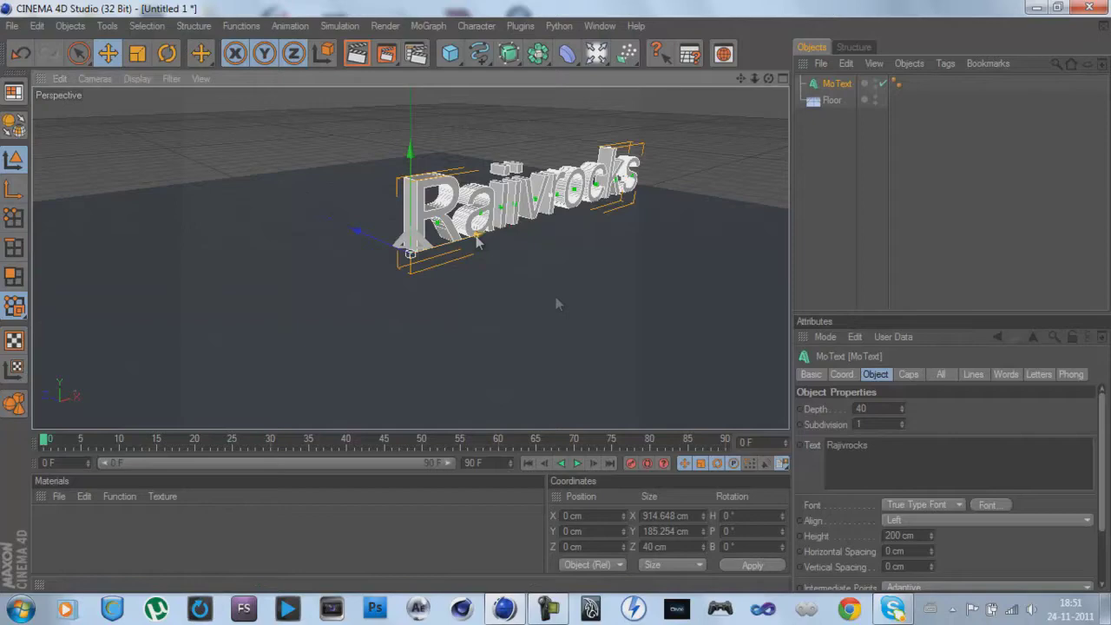
{"action": "mouse_move", "coordinate": [558, 305]}
{"action": "left_mouse_down"}
{"action": "mouse_move", "coordinate": [544, 301]}
{"action": "mouse_move", "coordinate": [560, 298]}
{"action": "left_mouse_up"}
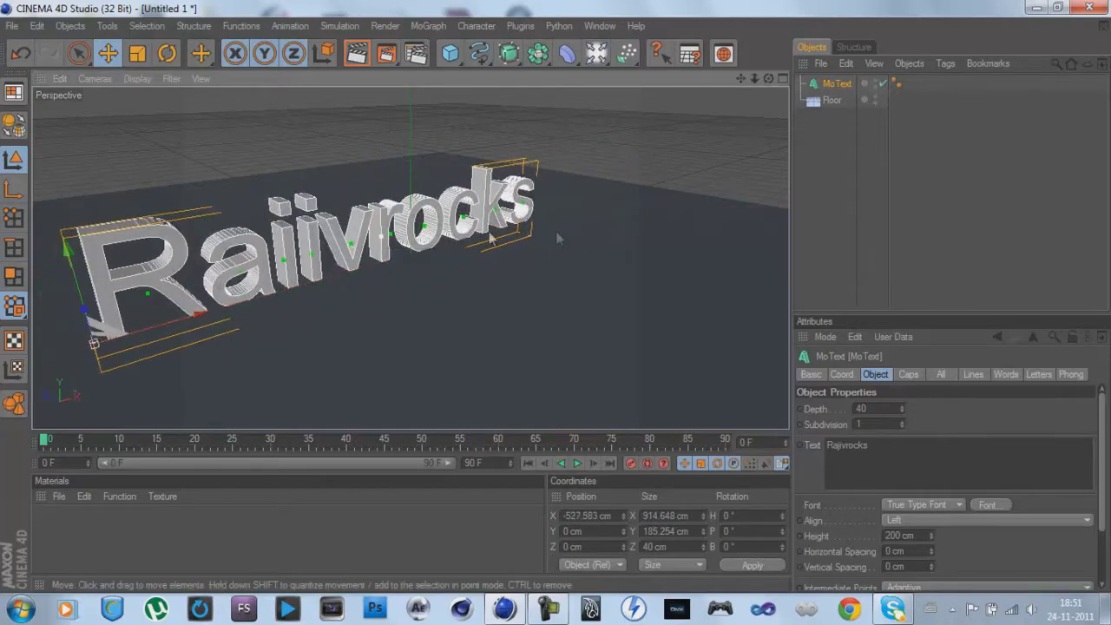
{"action": "left_click", "coordinate": [982, 503]}
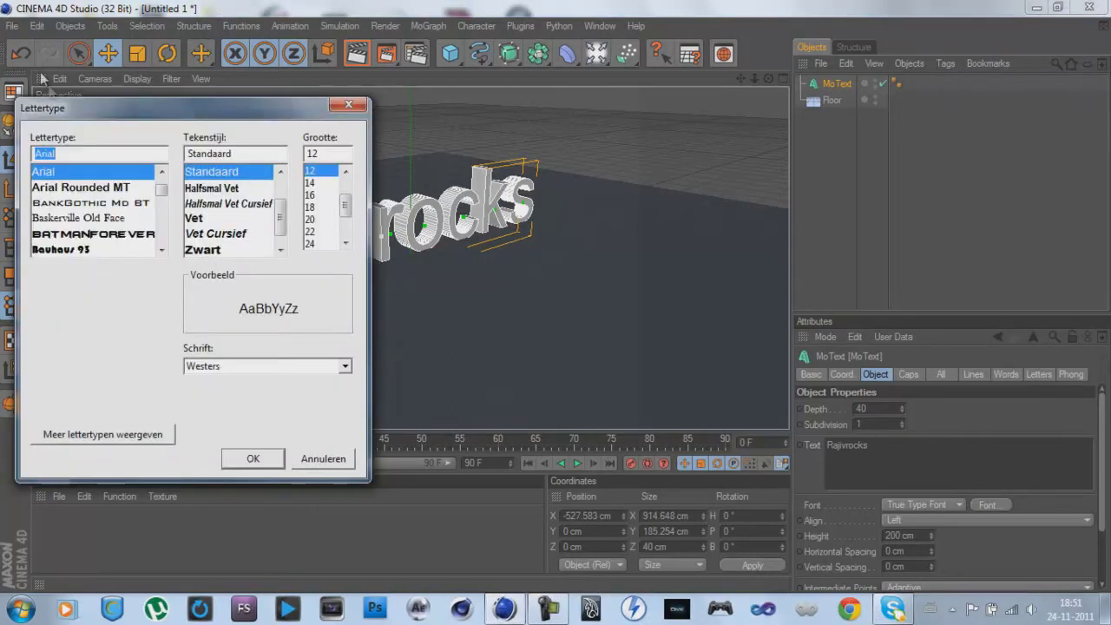
- Pick the Transformers font in the font dialog and confirm it for the MoText
{"action": "scroll", "coordinate": [100, 199], "scroll_direction": "down", "scroll_amount": 7}
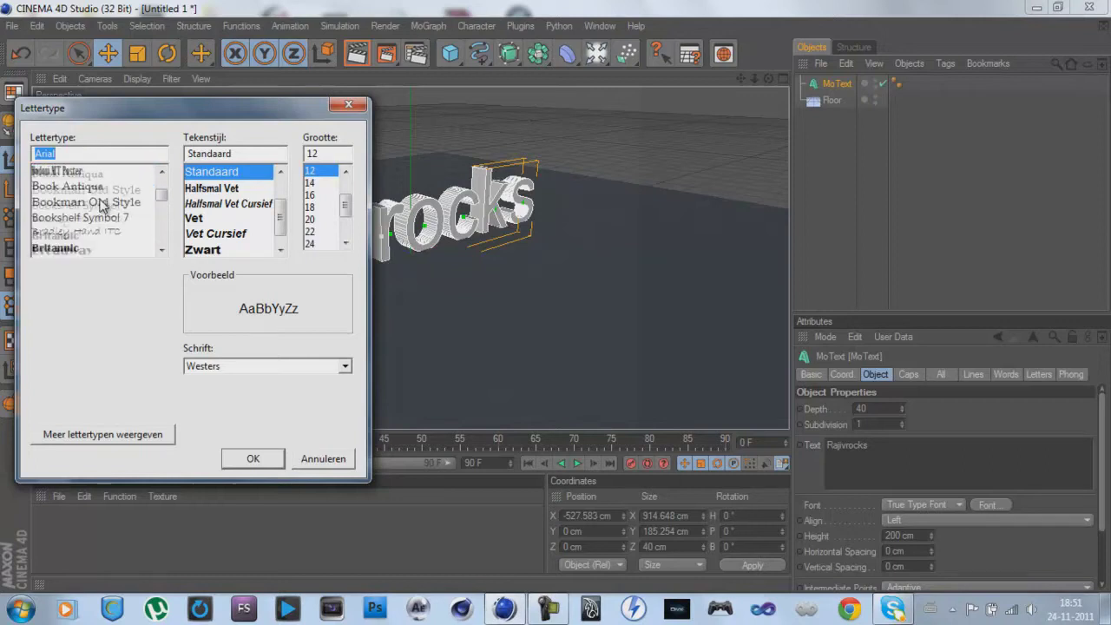
{"action": "scroll", "coordinate": [100, 205], "scroll_direction": "down", "scroll_amount": 15}
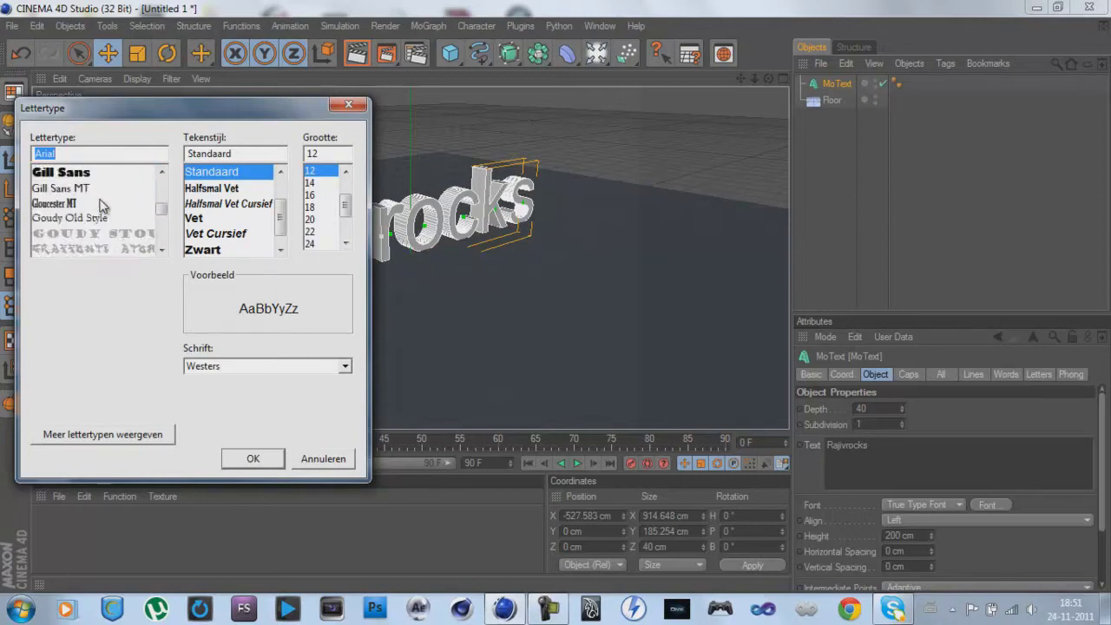
{"action": "scroll", "coordinate": [102, 205], "scroll_direction": "down", "scroll_amount": 15}
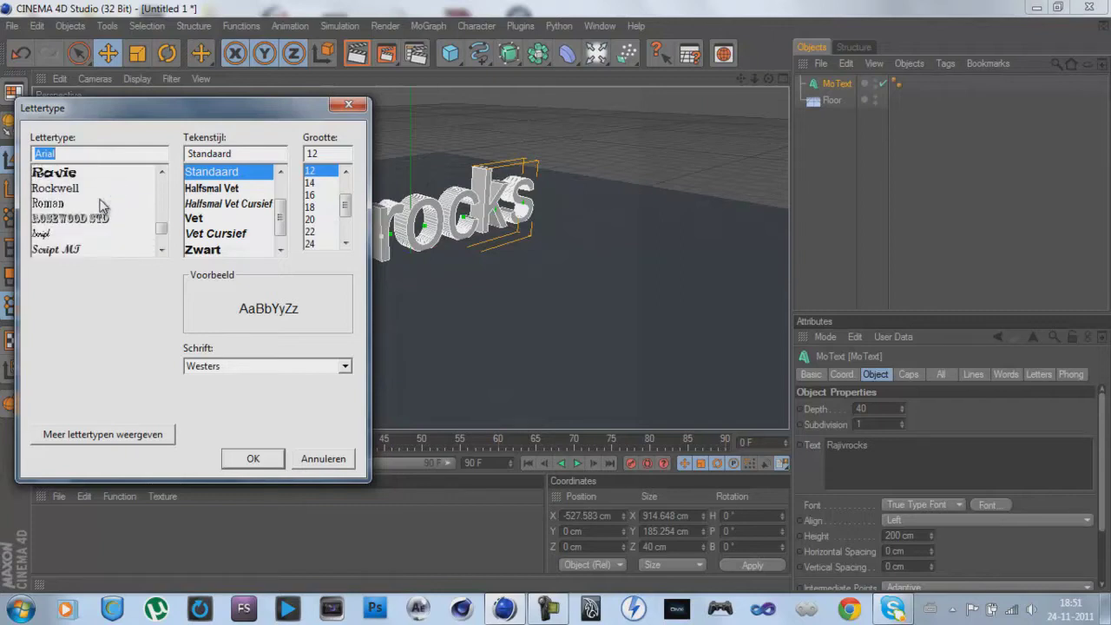
{"action": "scroll", "coordinate": [99, 205], "scroll_direction": "down", "scroll_amount": 8}
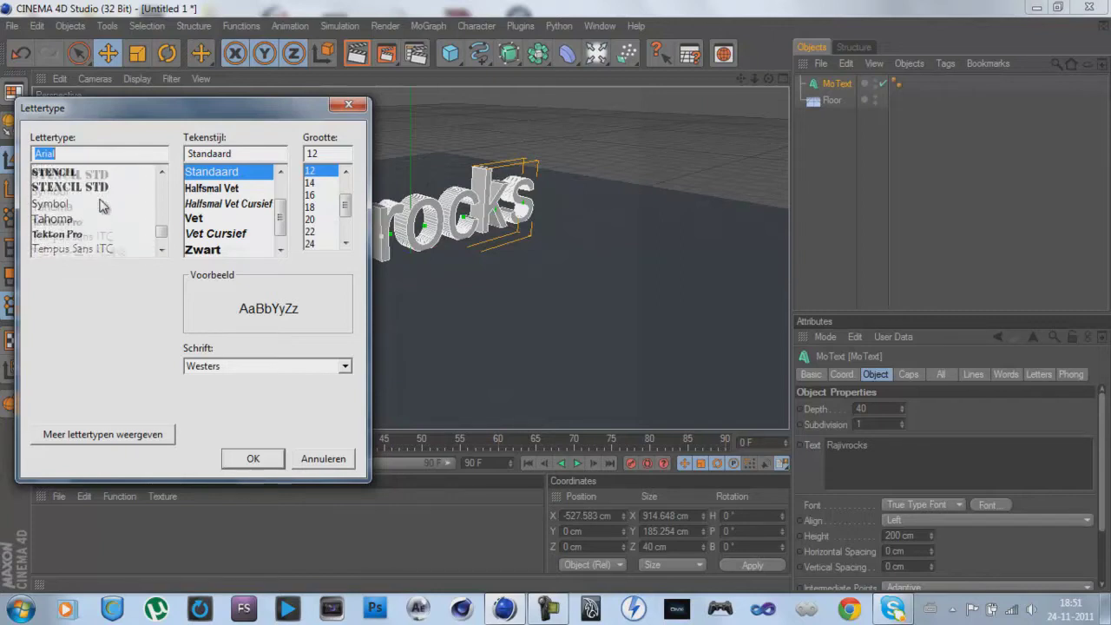
{"action": "scroll", "coordinate": [103, 205], "scroll_direction": "down", "scroll_amount": 2}
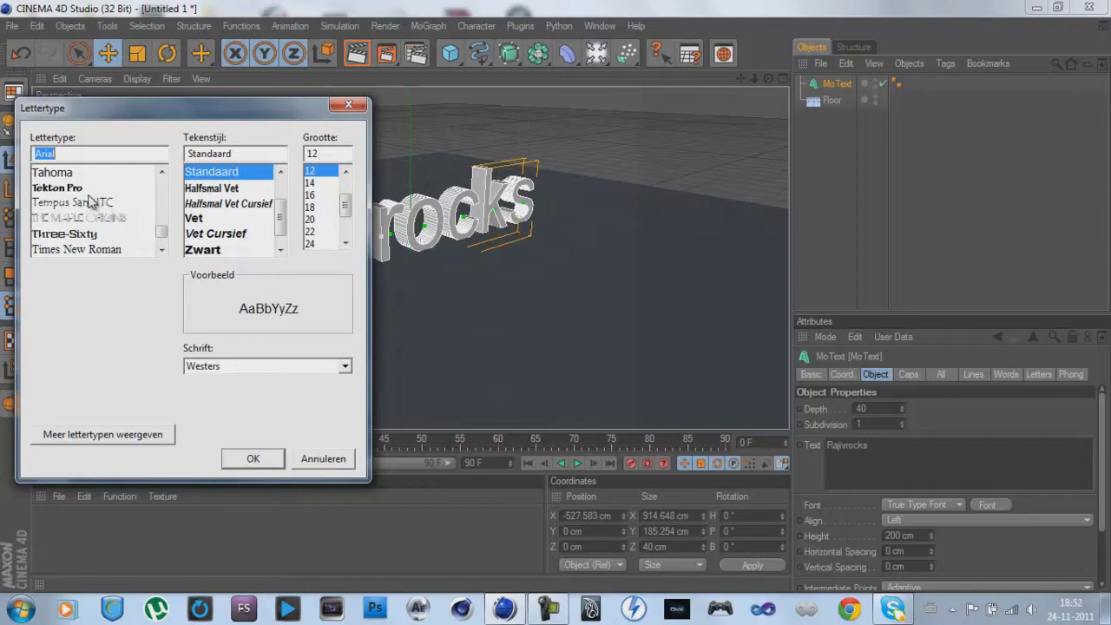
{"action": "scroll", "coordinate": [89, 193], "scroll_direction": "down", "scroll_amount": 4}
{"action": "scroll", "coordinate": [90, 195], "scroll_direction": "down", "scroll_amount": 1}
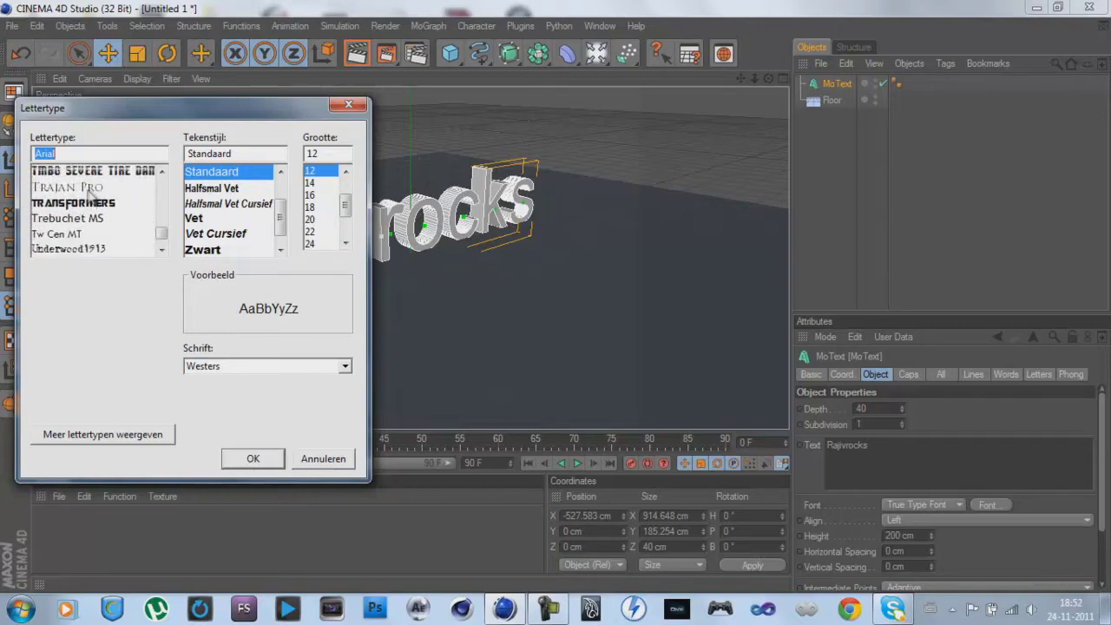
{"action": "left_click", "coordinate": [102, 204]}
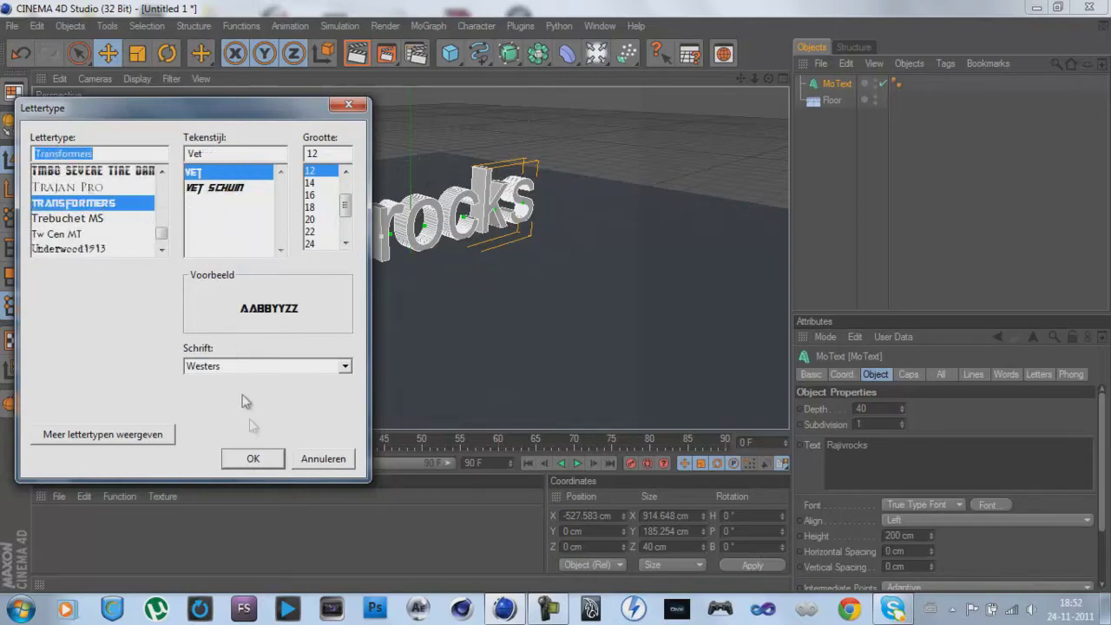
{"action": "left_click", "coordinate": [263, 460]}
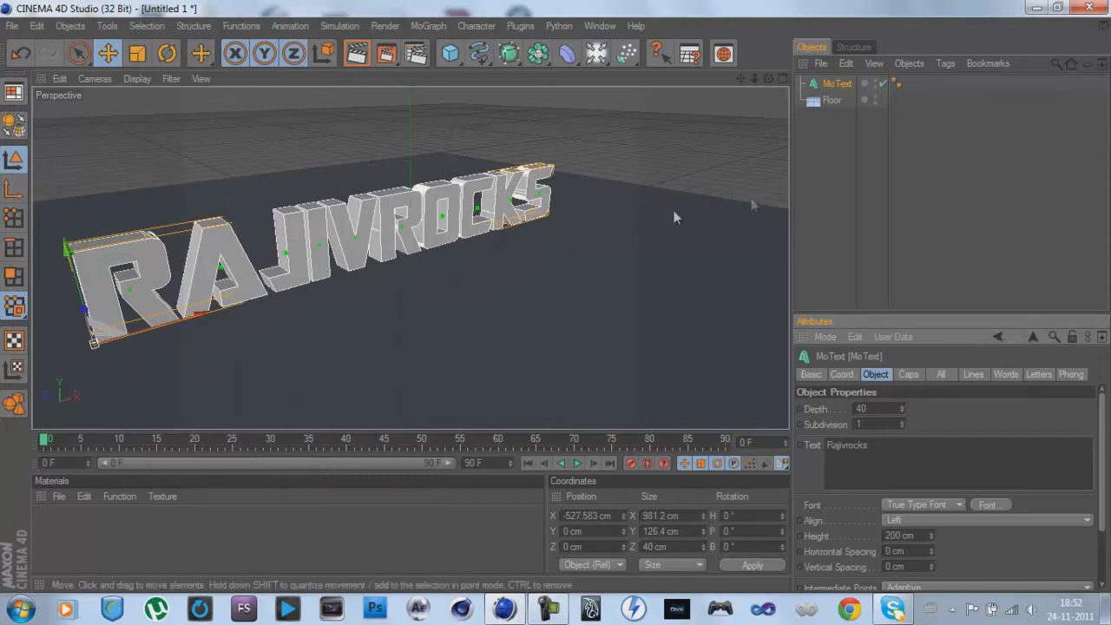
- Duplicate the MoText object with copy and paste to create MoText 1
{"action": "double_click", "coordinate": [837, 84]}
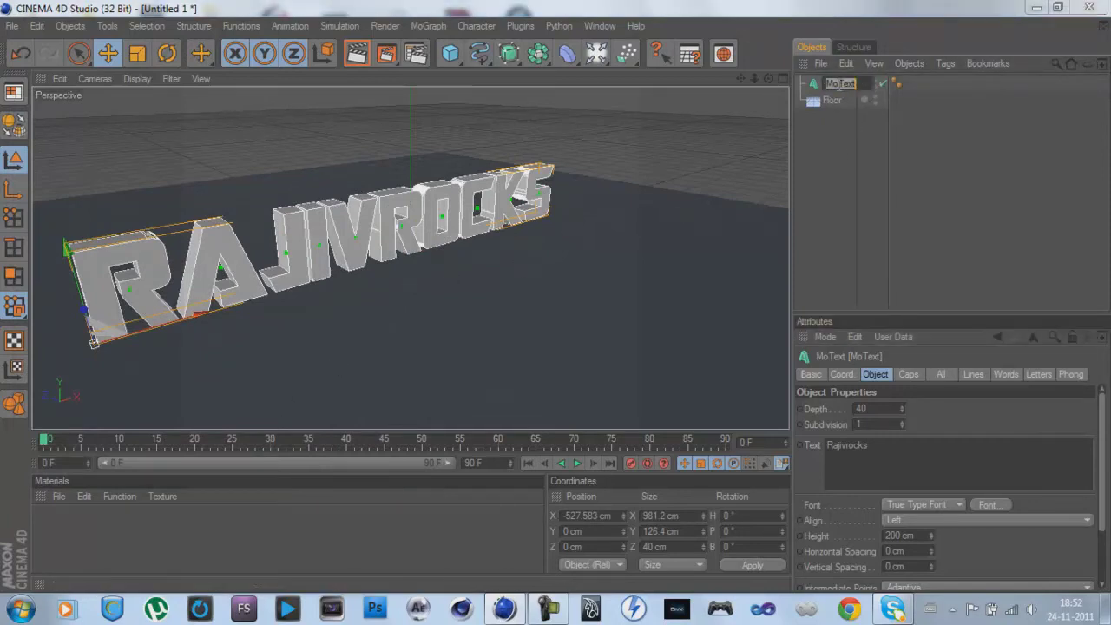
{"action": "key", "text": "Return"}
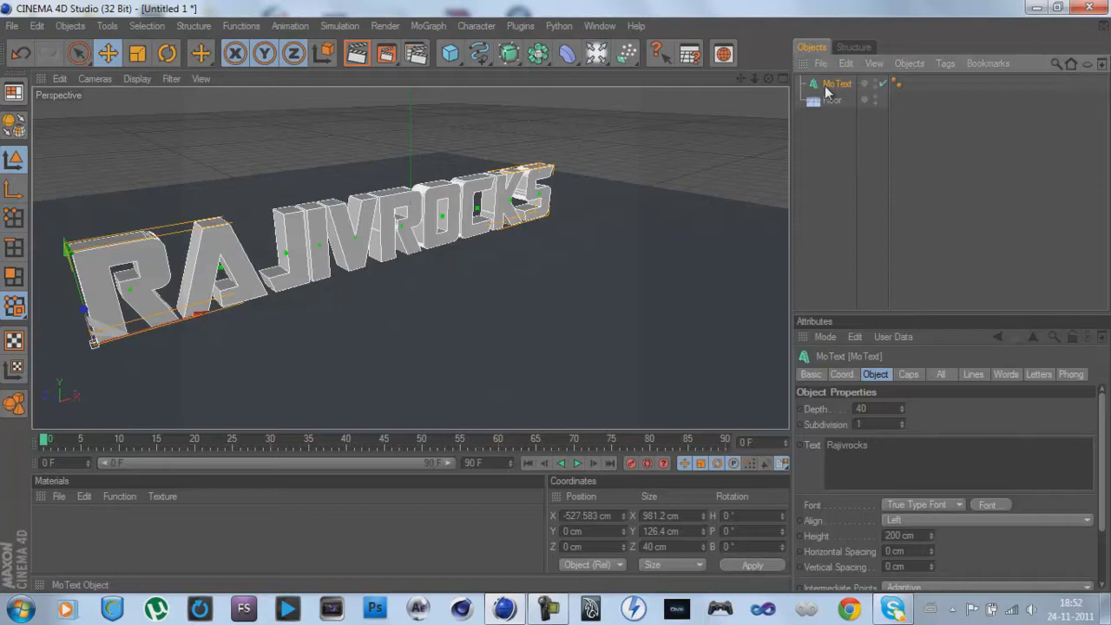
{"action": "key", "text": "ctrl+c"}
{"action": "key", "text": "ctrl+v"}
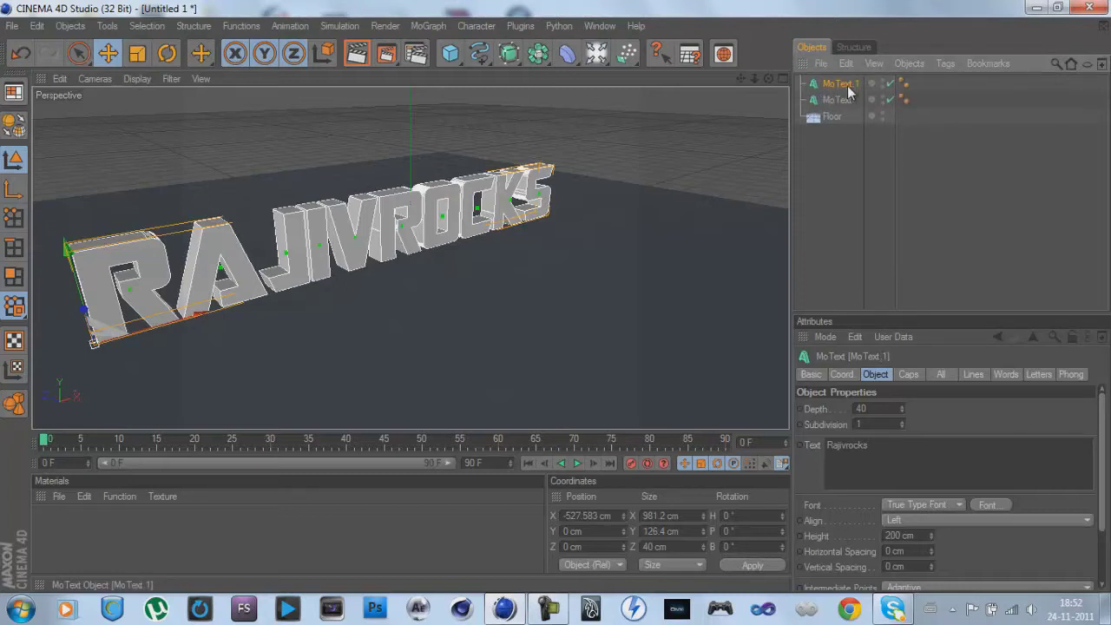
{"action": "left_click_drag", "start_coordinate": [741, 78], "coordinate": [695, 102]}
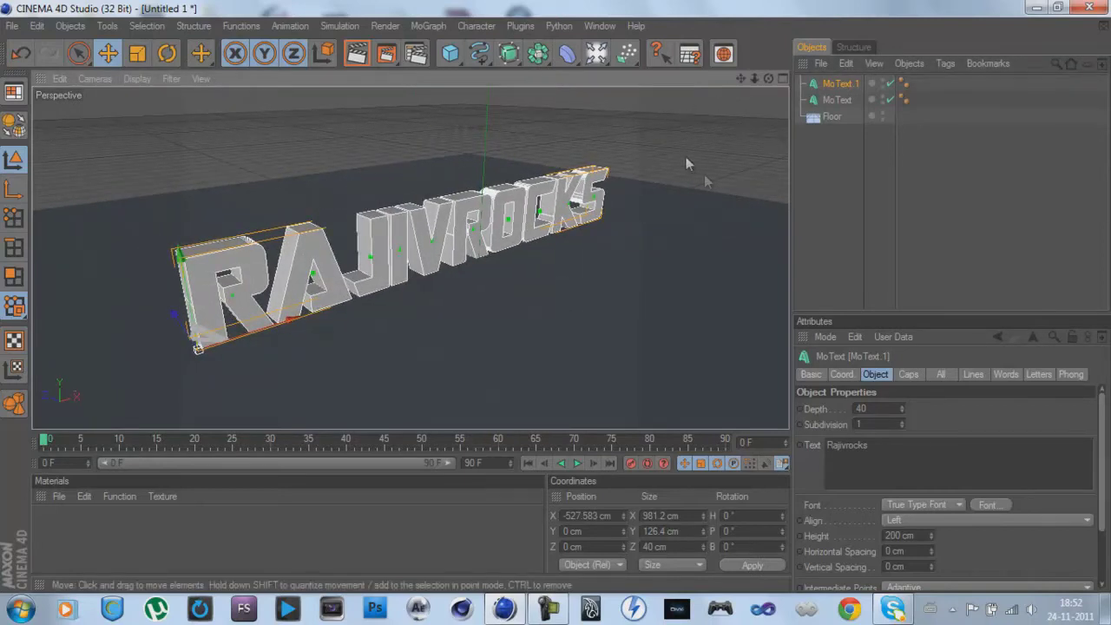
- Set MoText 1's depth to 20 cm and move it to Z 10.834 cm
{"action": "left_click", "coordinate": [885, 409]}
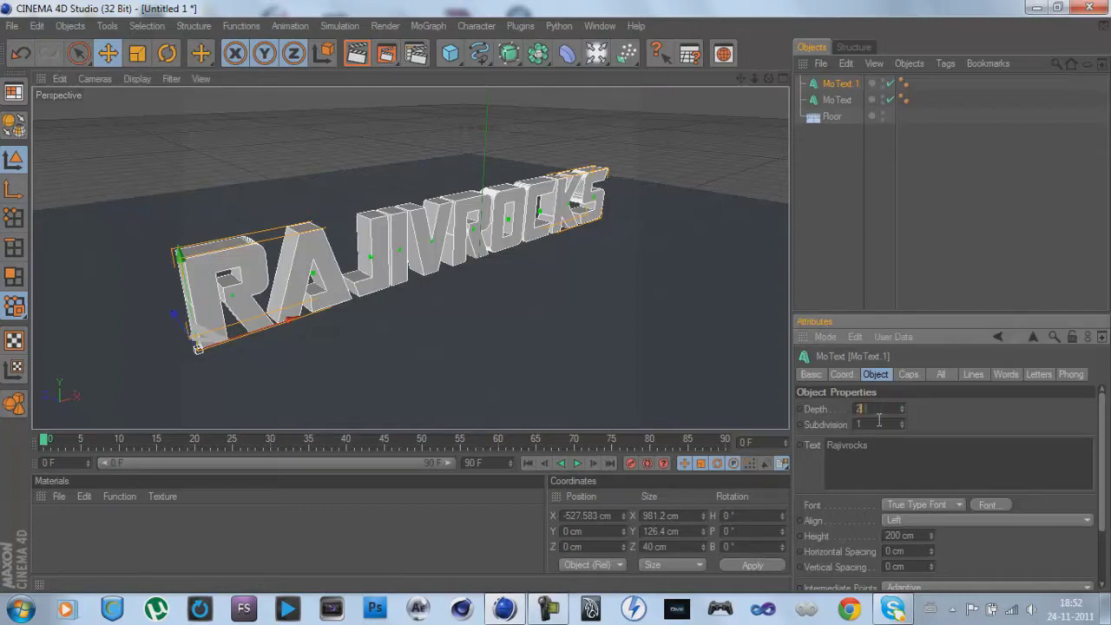
{"action": "key", "text": "Return"}
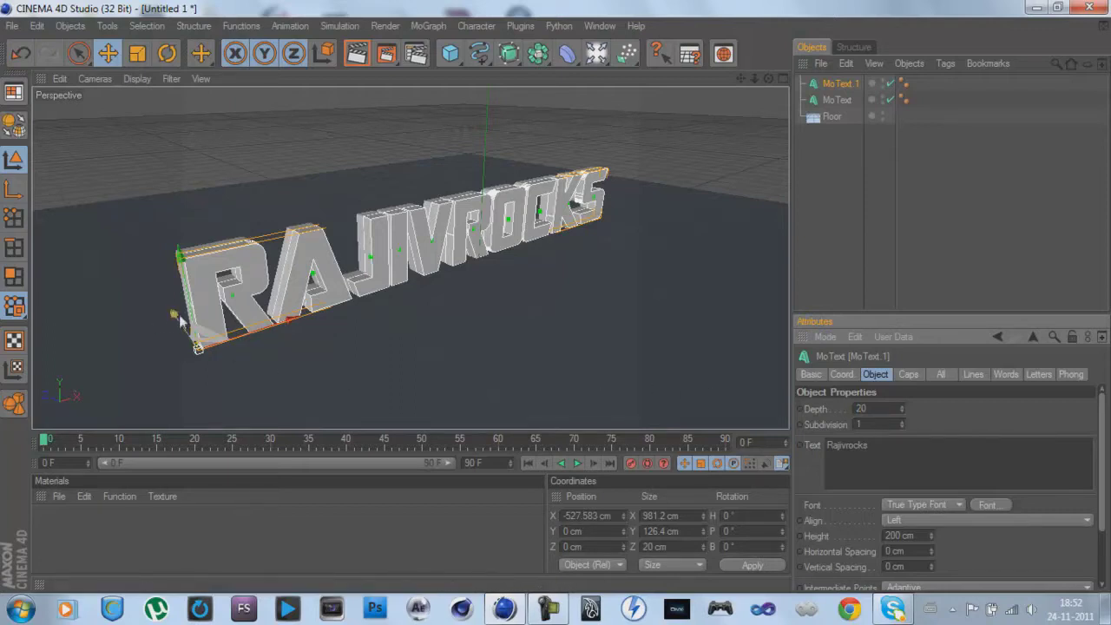
{"action": "left_click_drag", "start_coordinate": [179, 326], "coordinate": [556, 304]}
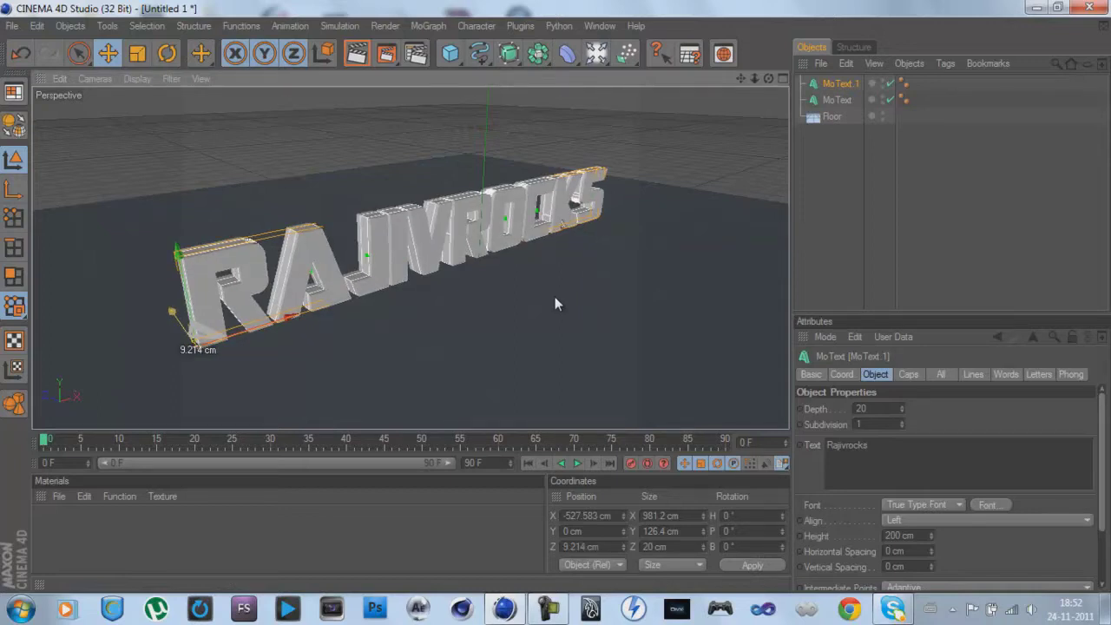
{"action": "left_click_drag", "start_coordinate": [556, 298], "coordinate": [556, 304]}
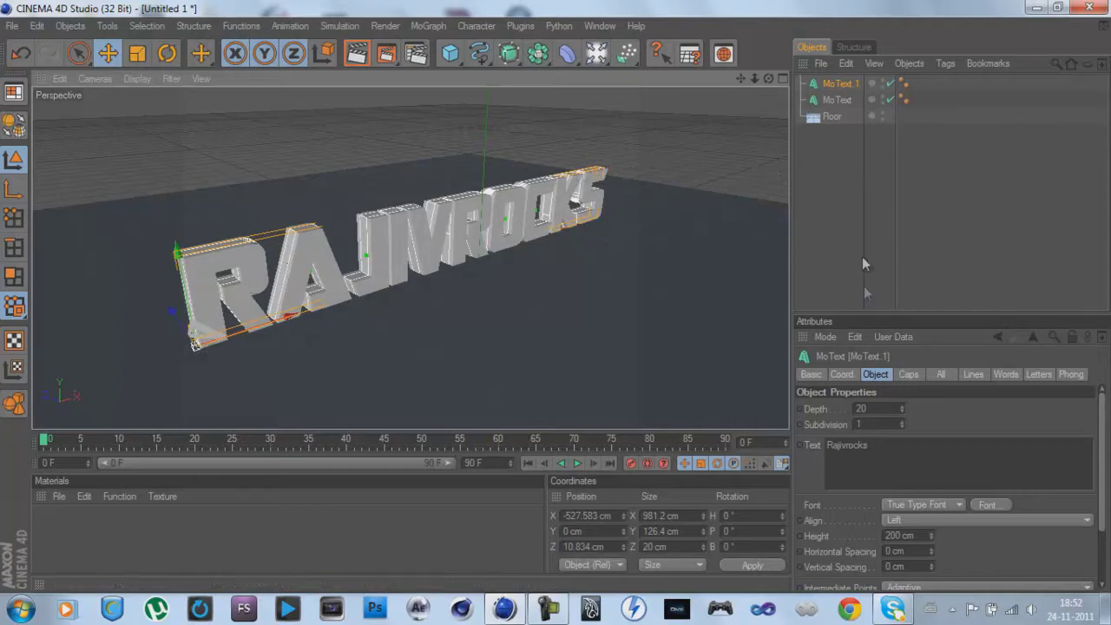
- Set both the Start and End caps to Fillet Cap in the Caps tab
{"action": "left_click", "coordinate": [909, 374]}
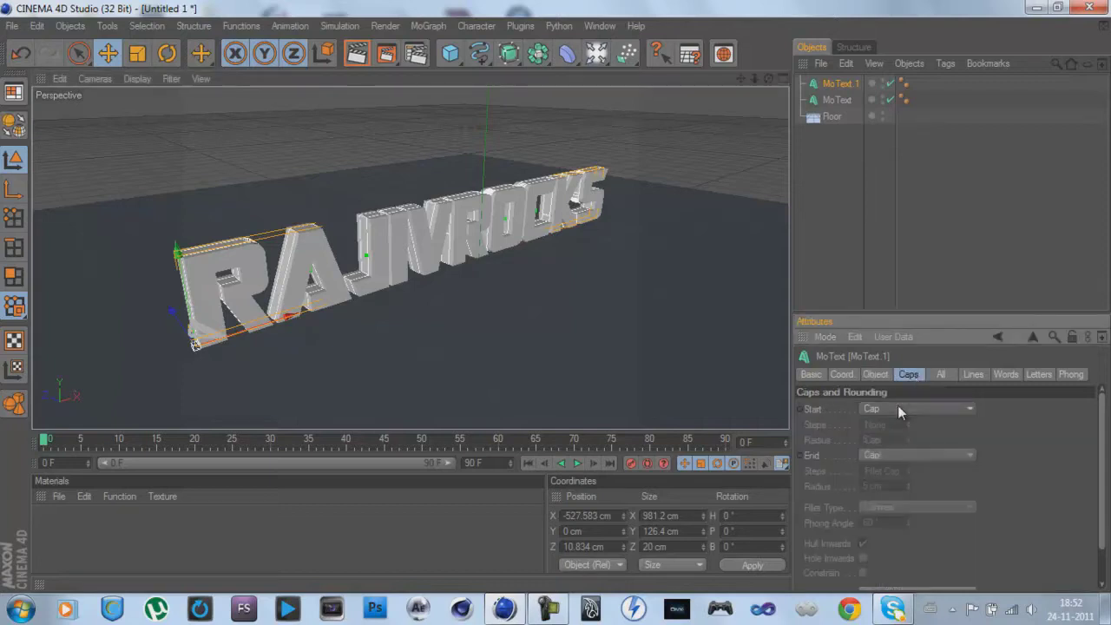
{"action": "left_click", "coordinate": [897, 407]}
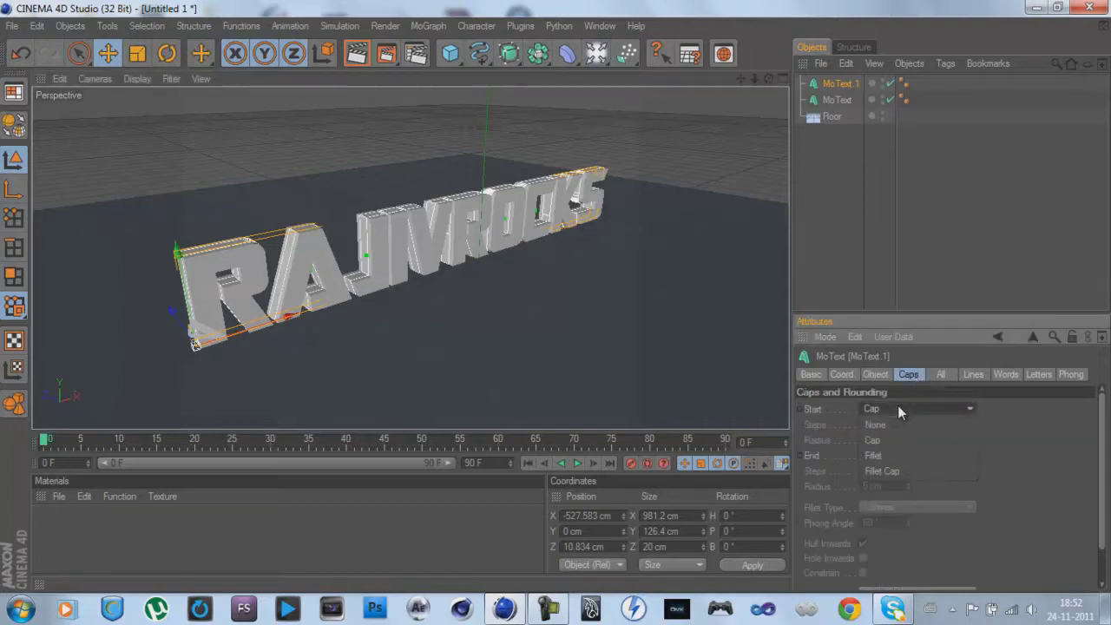
{"action": "left_click", "coordinate": [896, 470]}
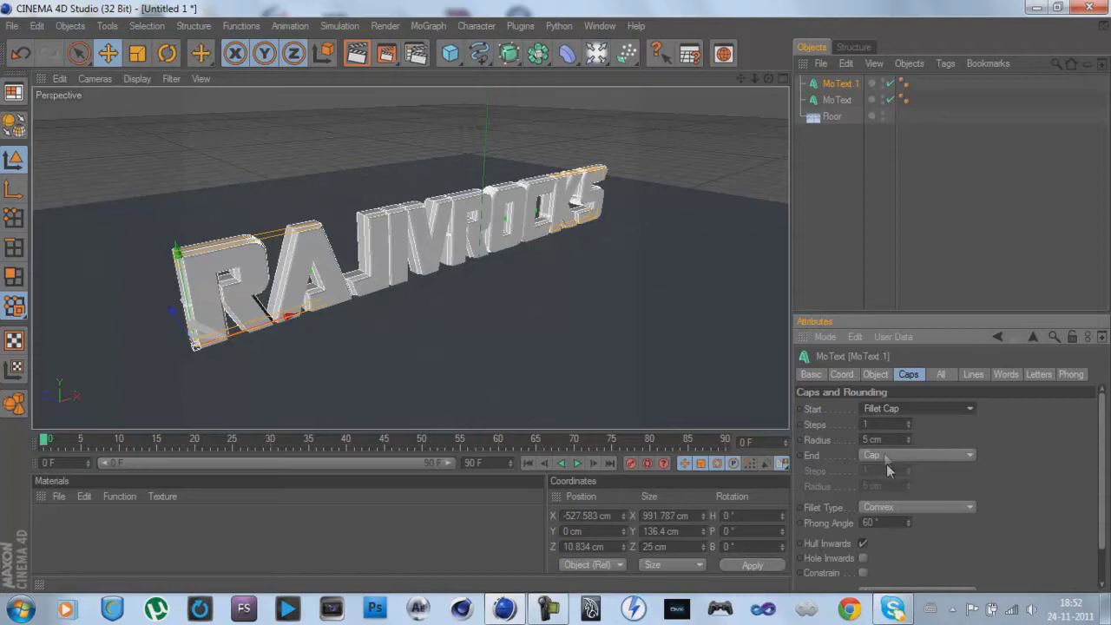
{"action": "left_click", "coordinate": [884, 453]}
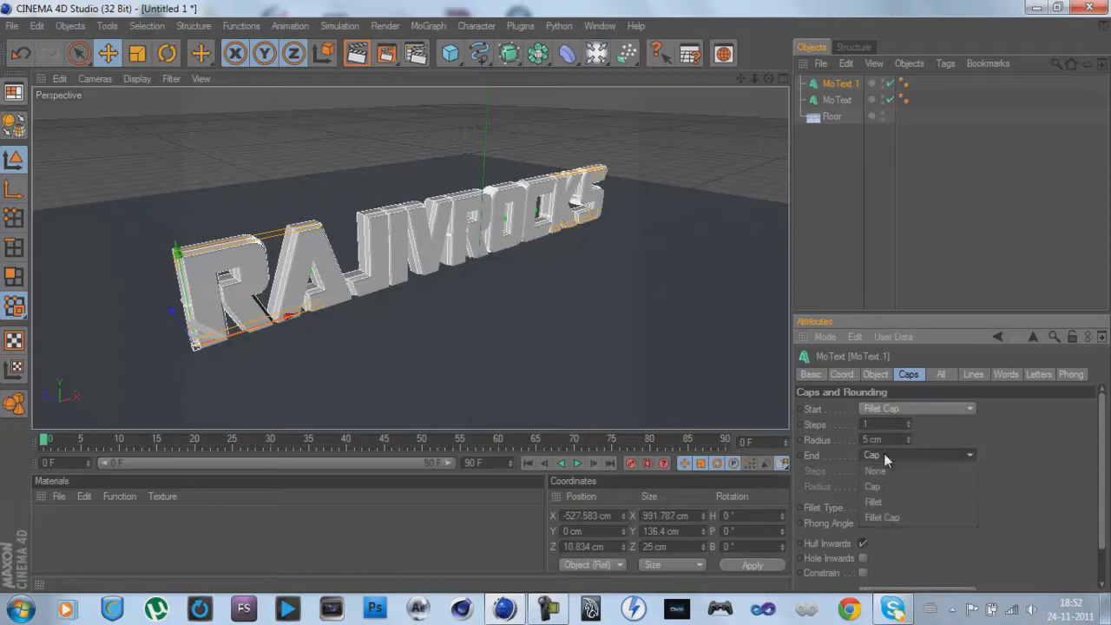
{"action": "left_click", "coordinate": [905, 517]}
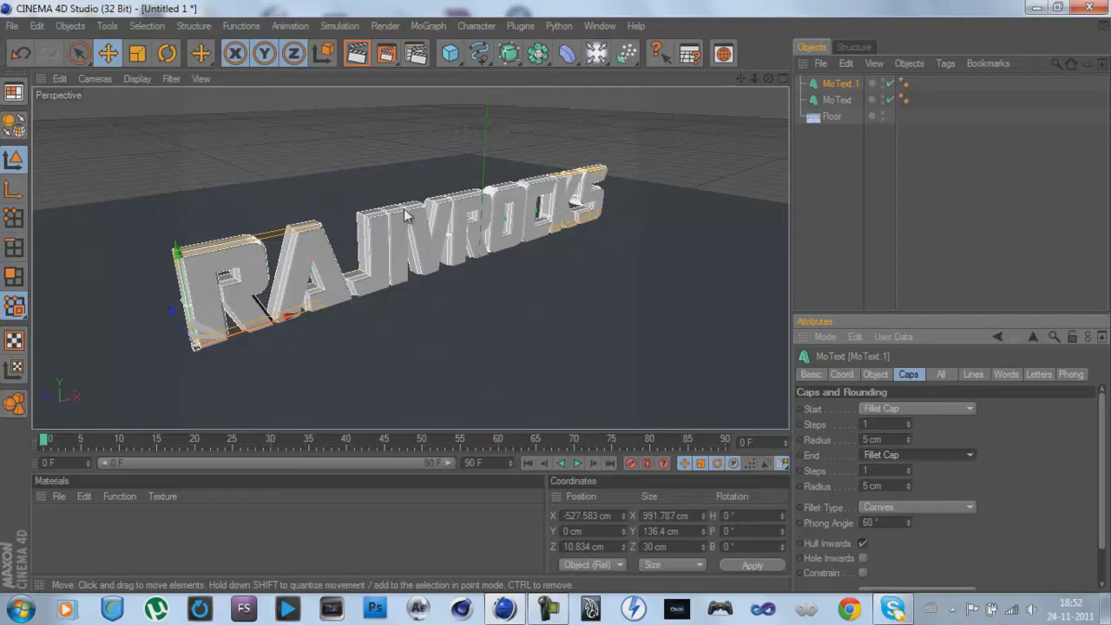
- Set both Start and End fillet Steps to 1, keeping the 5 cm radius
{"action": "scroll", "coordinate": [404, 214], "scroll_direction": "up", "scroll_amount": 3}
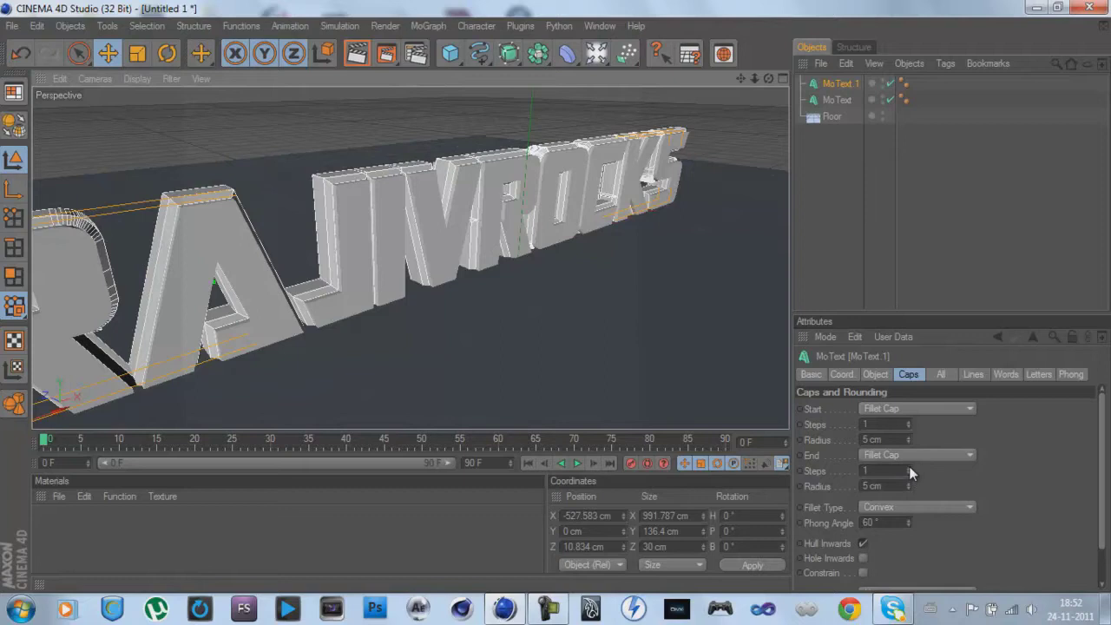
{"action": "left_click", "coordinate": [909, 468]}
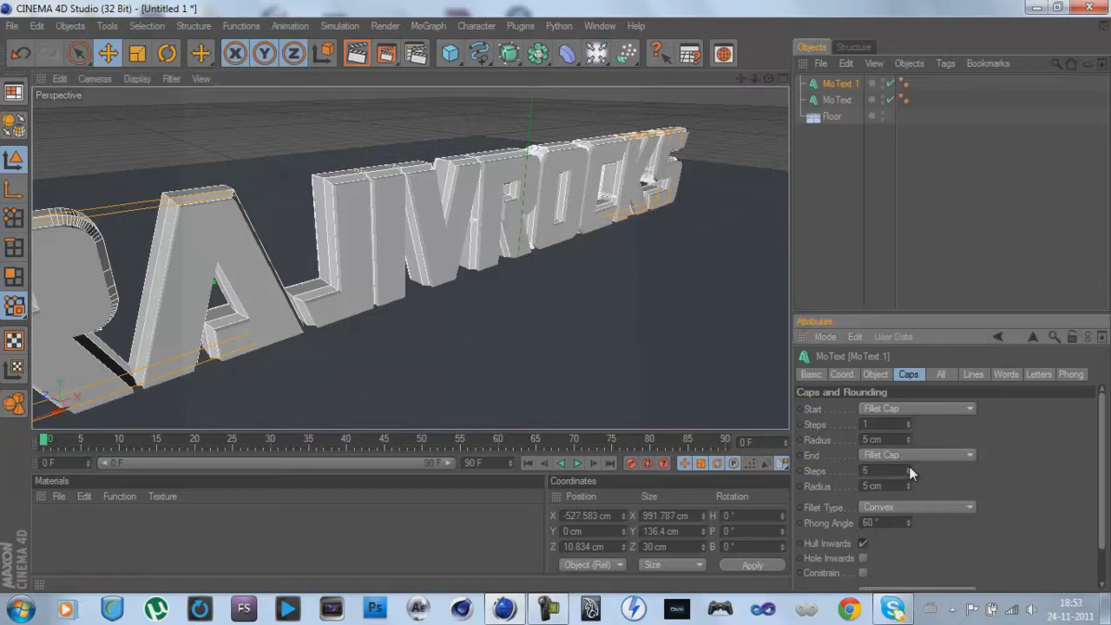
{"action": "left_click_drag", "start_coordinate": [909, 466], "coordinate": [910, 422]}
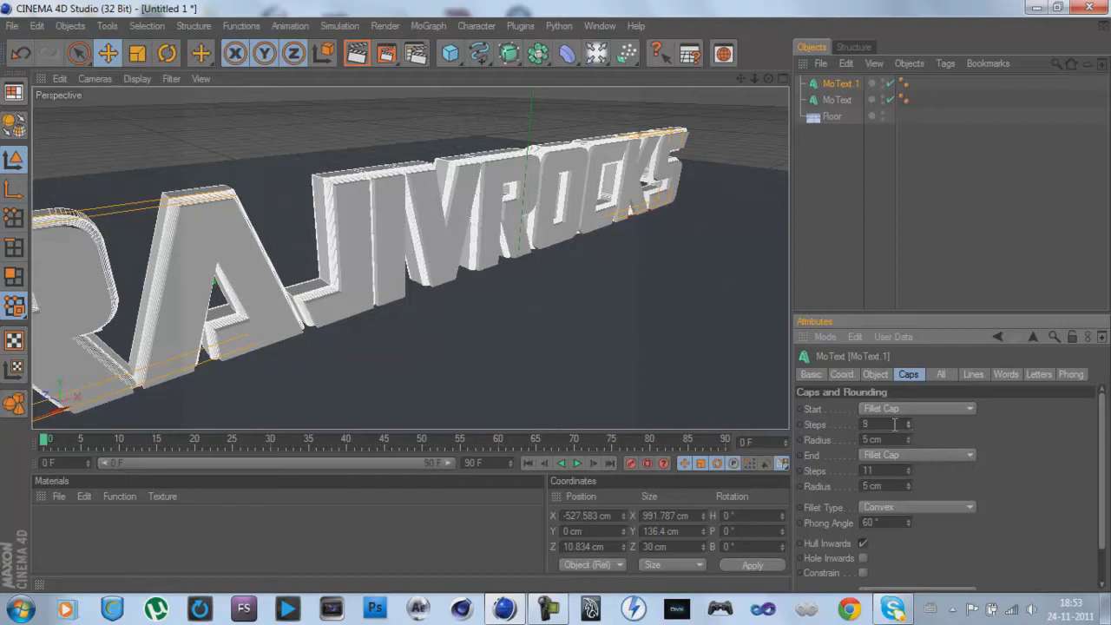
{"action": "left_click", "coordinate": [894, 425]}
{"action": "type", "text": "1"}
{"action": "key", "text": "Return"}
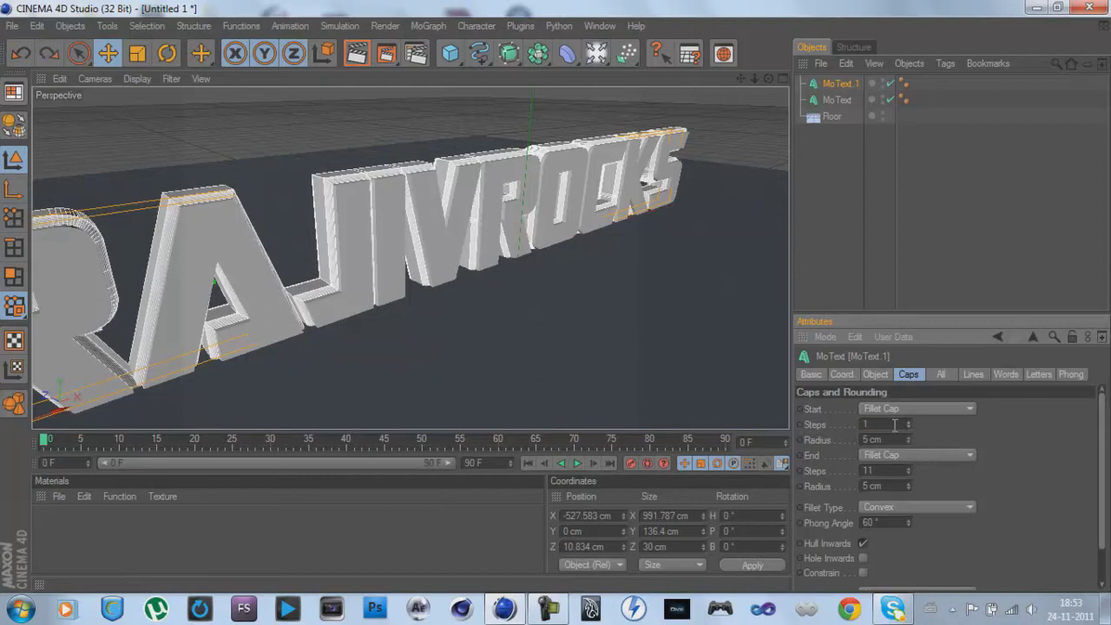
{"action": "key", "text": "Tab"}
{"action": "key", "text": "Tab"}
{"action": "key", "text": "Tab"}
{"action": "type", "text": "1"}
{"action": "key", "text": "Return"}
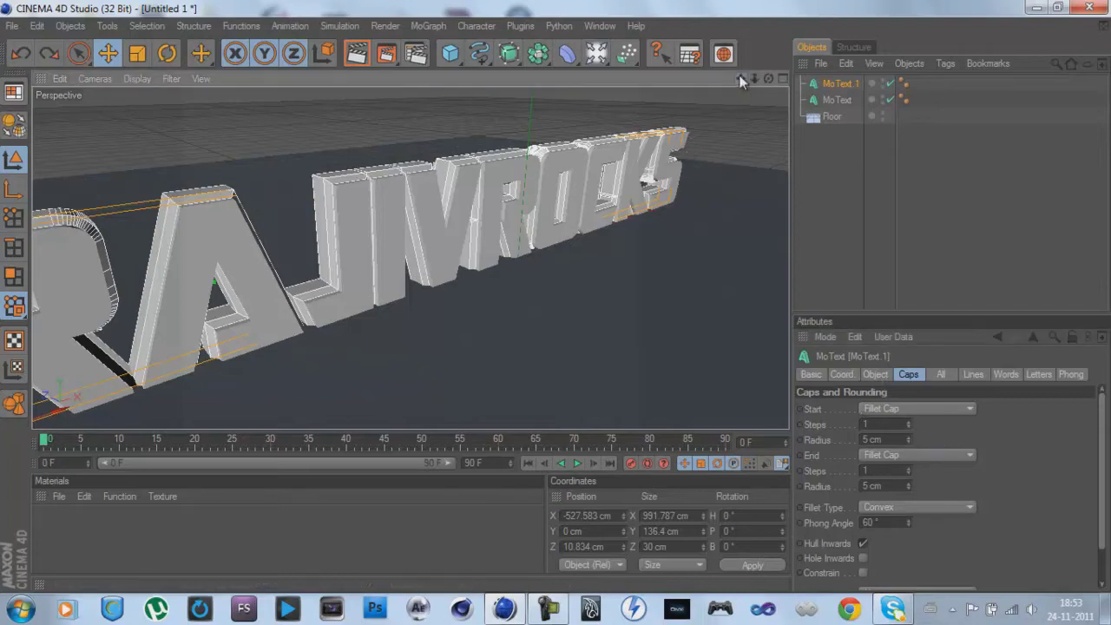
{"action": "left_click_drag", "start_coordinate": [740, 78], "coordinate": [705, 121]}
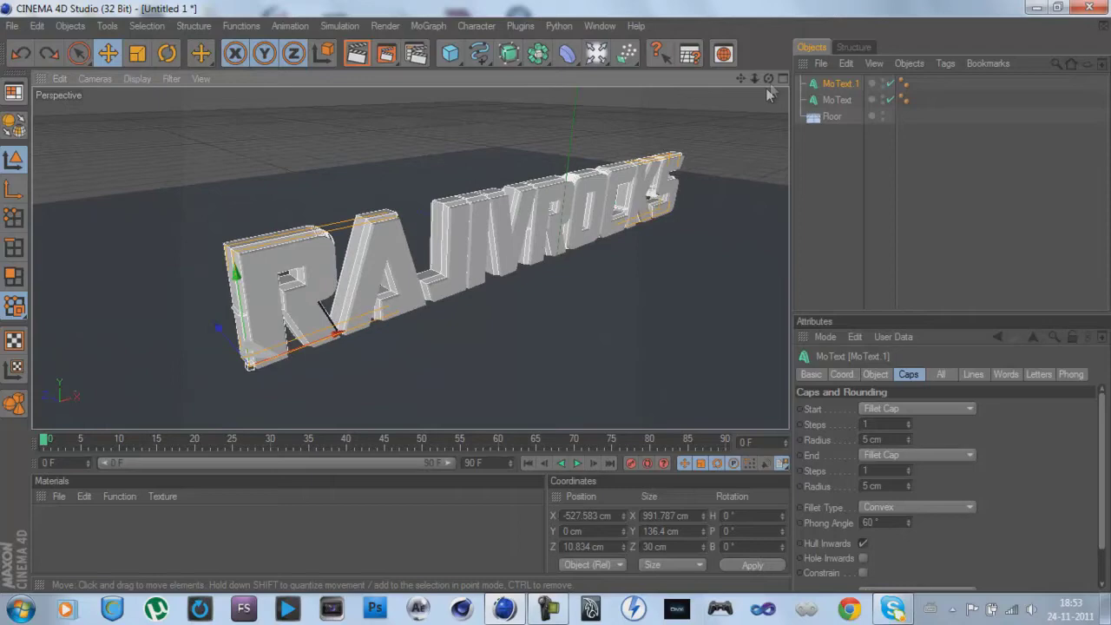
{"action": "mouse_move", "coordinate": [558, 303]}
{"action": "left_mouse_down"}
{"action": "mouse_move", "coordinate": [545, 304]}
{"action": "mouse_move", "coordinate": [744, 85]}
{"action": "mouse_move", "coordinate": [547, 296]}
{"action": "mouse_move", "coordinate": [558, 285]}
{"action": "mouse_move", "coordinate": [558, 303]}
{"action": "left_mouse_up"}
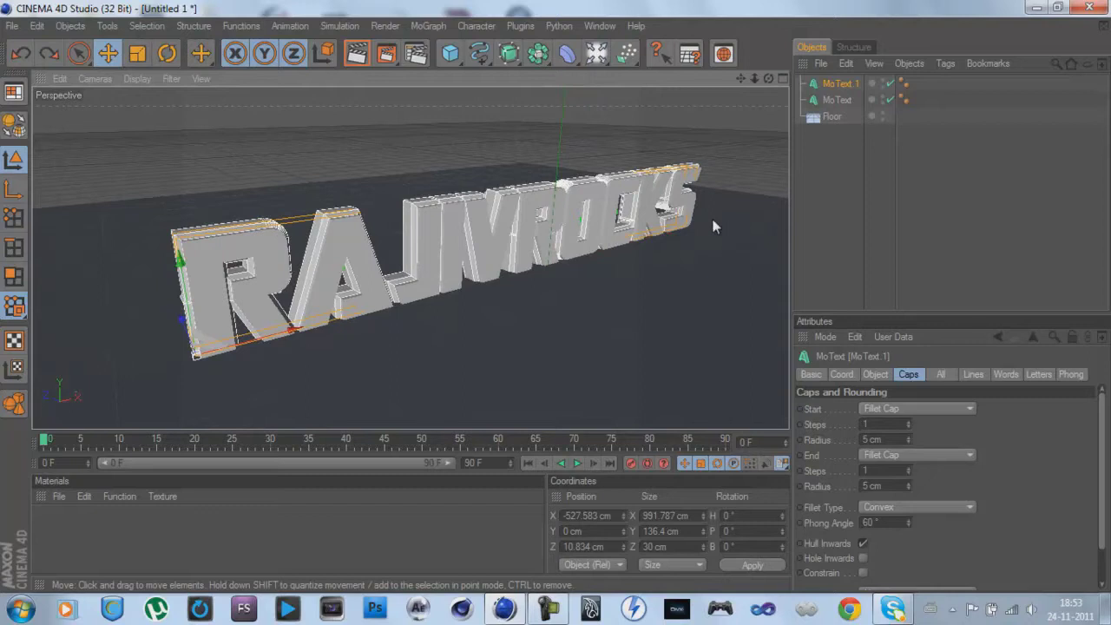
- Create a new material and set its colour to black
{"action": "double_click", "coordinate": [277, 536]}
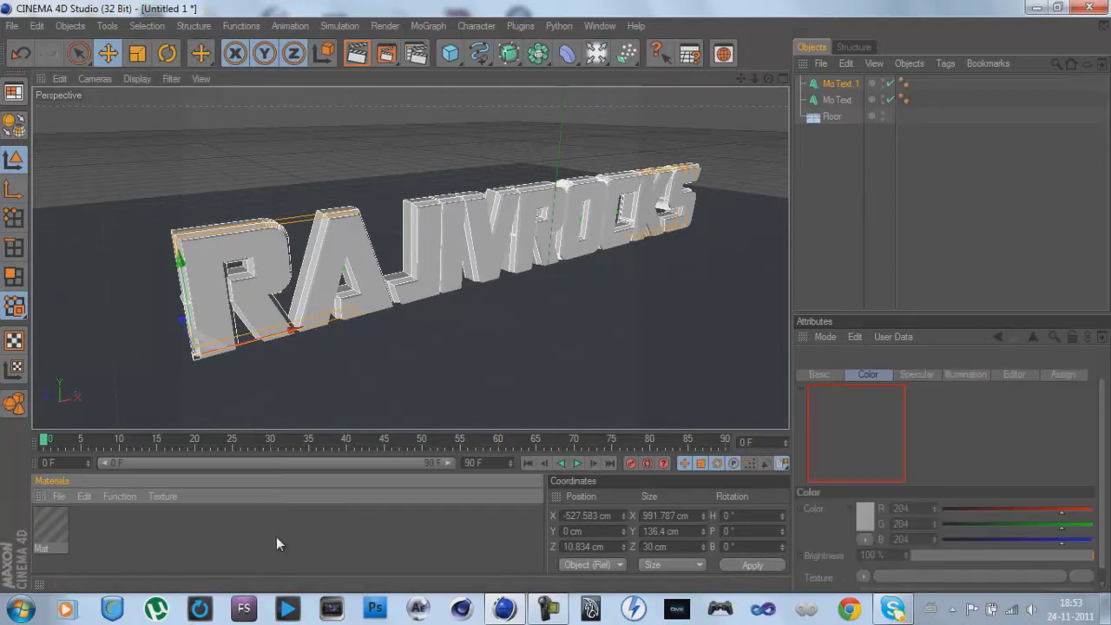
{"action": "double_click", "coordinate": [55, 535]}
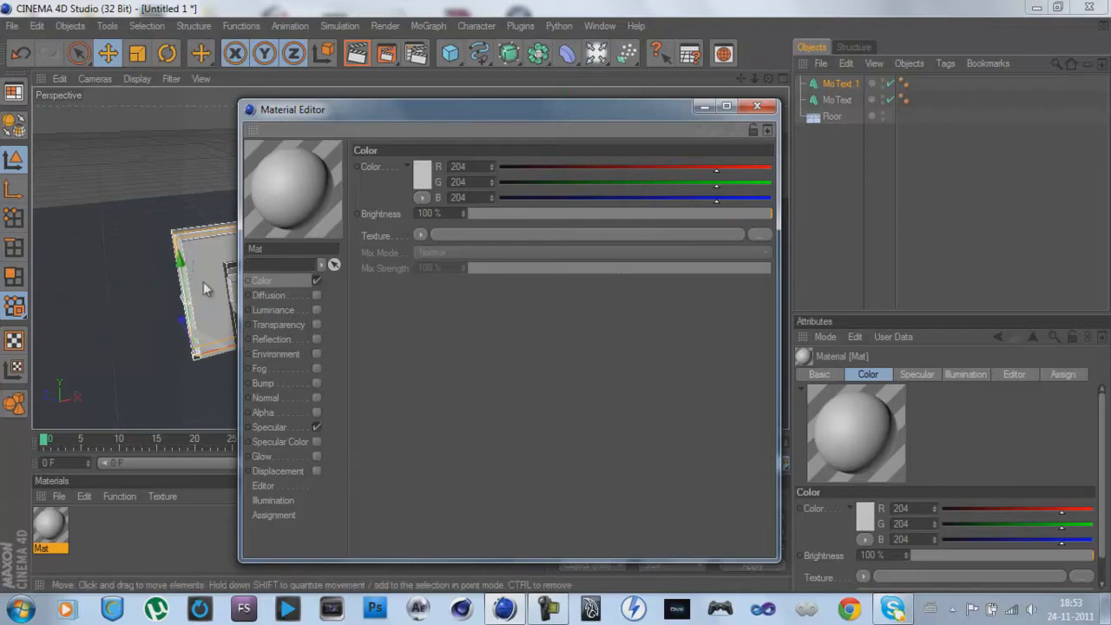
{"action": "left_click", "coordinate": [508, 197]}
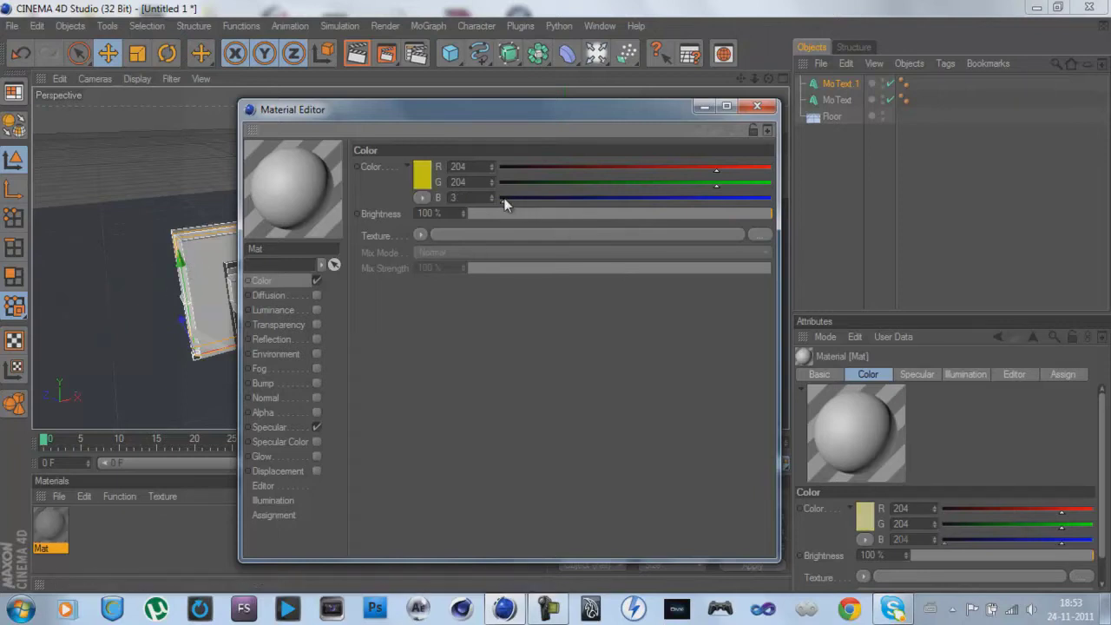
{"action": "left_click", "coordinate": [503, 183]}
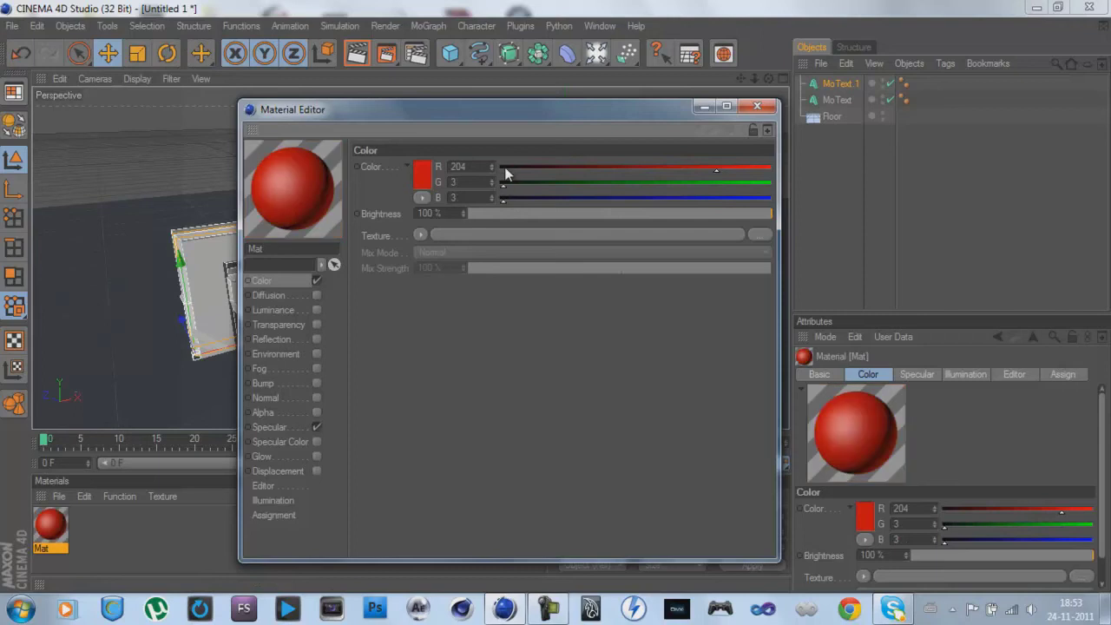
{"action": "left_click", "coordinate": [506, 168]}
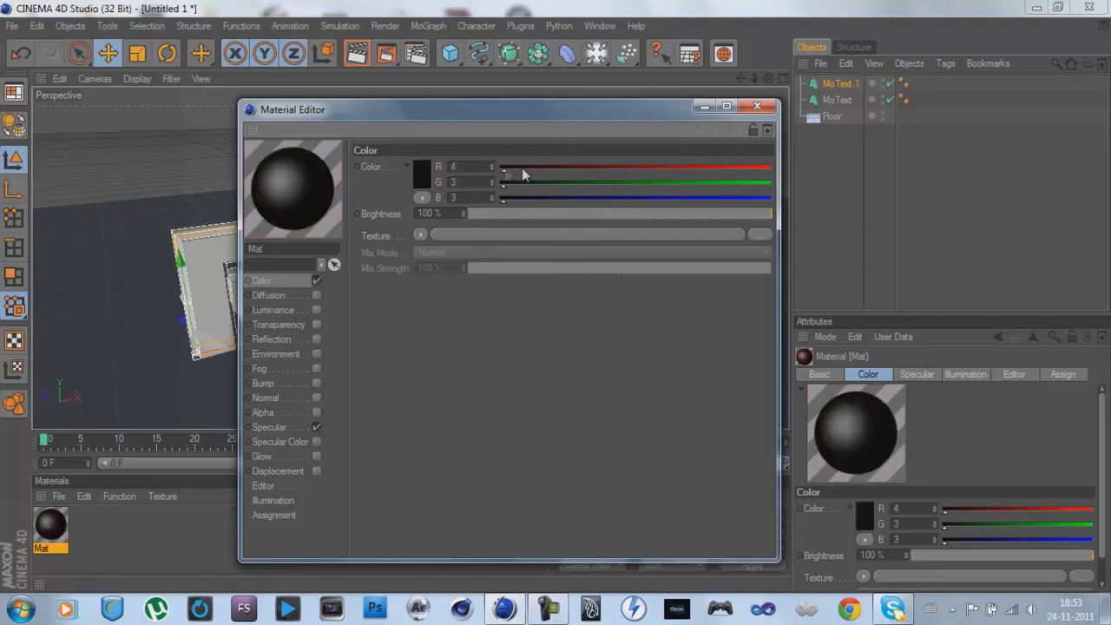
- Enable reflection on the black material at 24% brightness
{"action": "left_click", "coordinate": [317, 339]}
{"action": "left_click", "coordinate": [422, 250]}
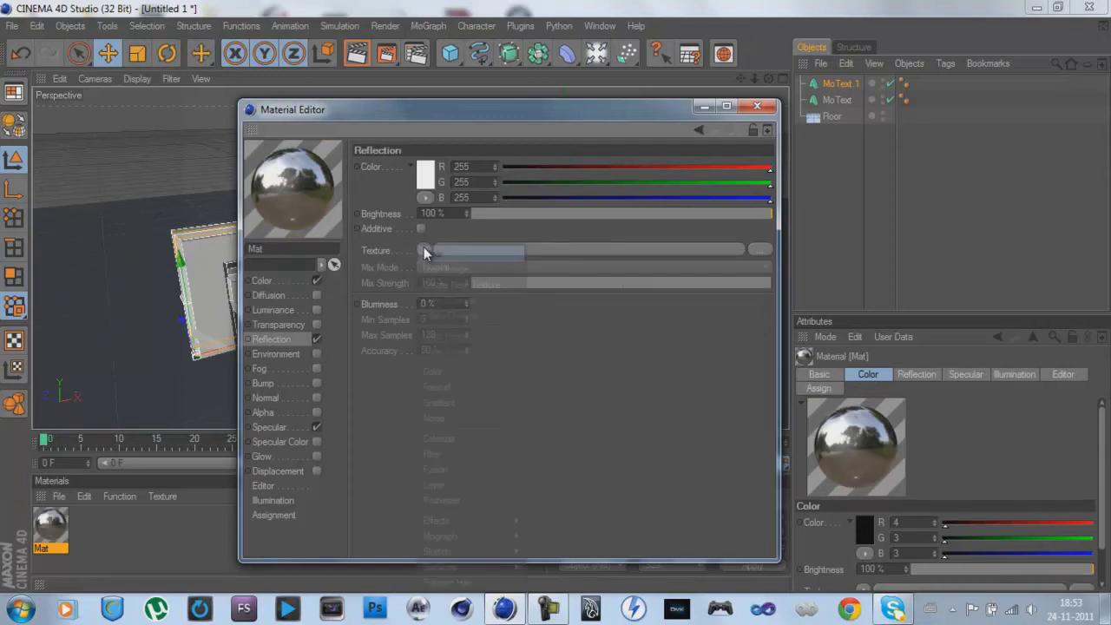
{"action": "left_click", "coordinate": [452, 386]}
{"action": "left_click", "coordinate": [543, 215]}
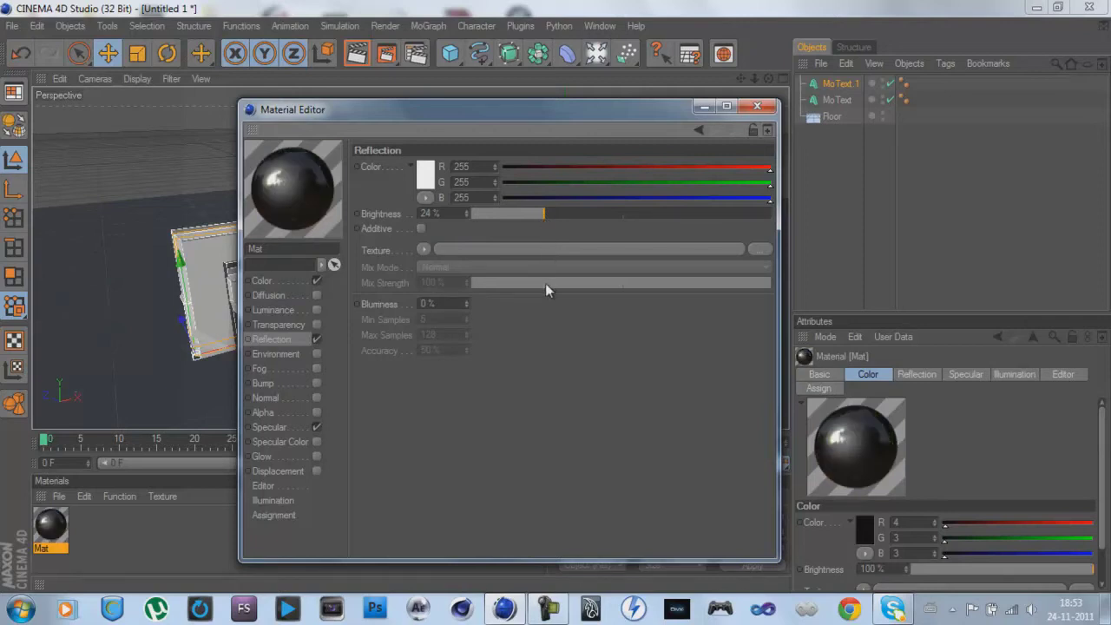
- Add a Fresnel reflection texture at 25% mix and apply Mat to the RAJIVROCKS text
{"action": "left_click", "coordinate": [424, 251]}
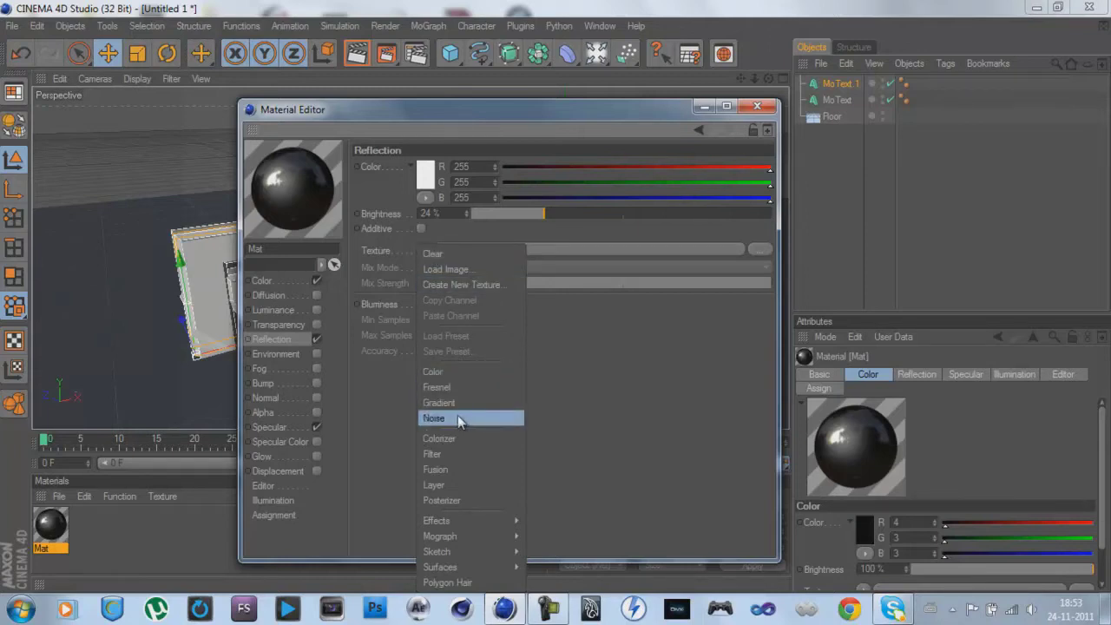
{"action": "left_click", "coordinate": [429, 254]}
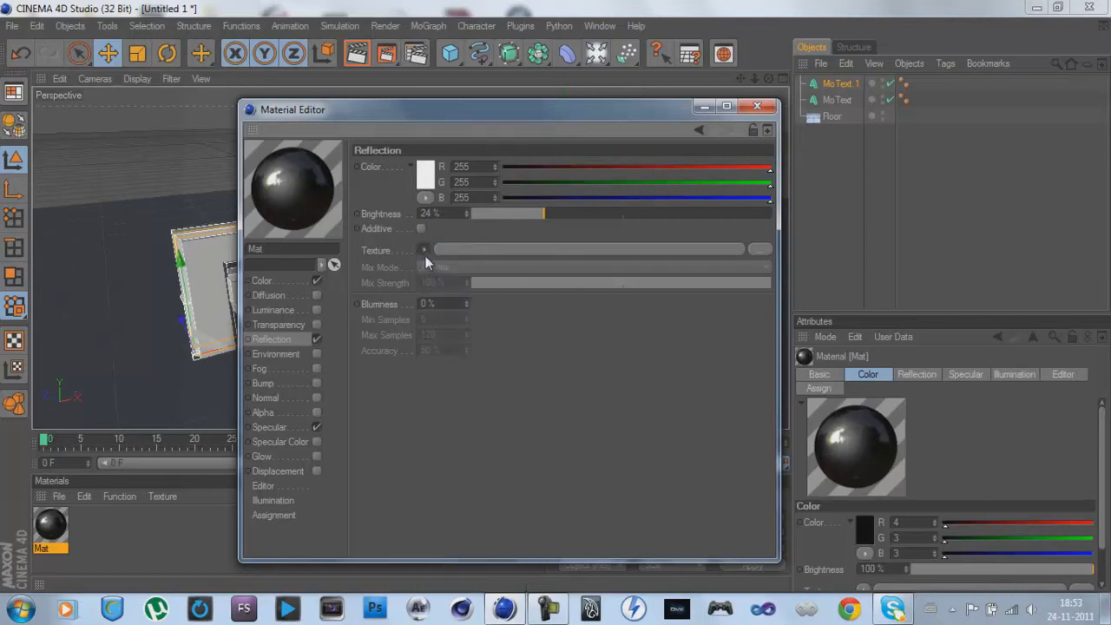
{"action": "left_click", "coordinate": [424, 252]}
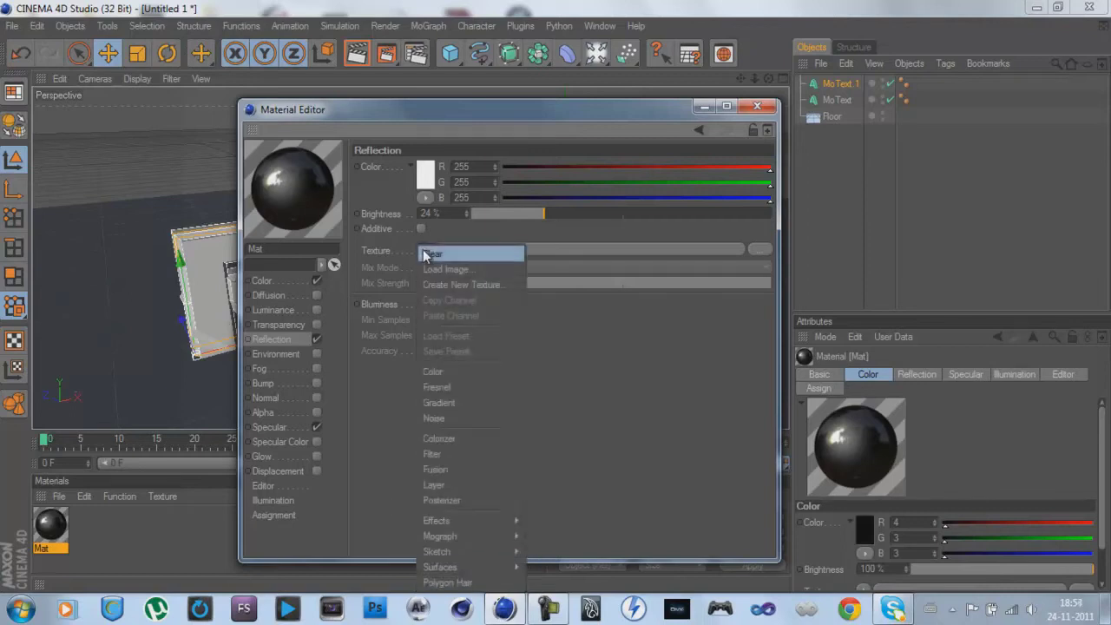
{"action": "left_click", "coordinate": [453, 390]}
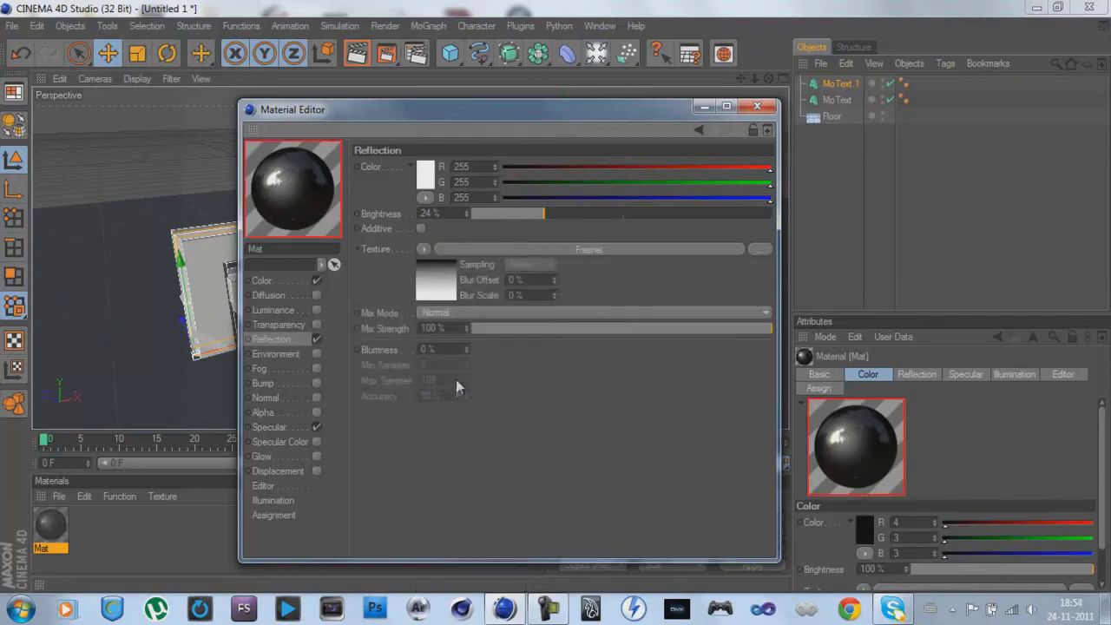
{"action": "left_click", "coordinate": [547, 328]}
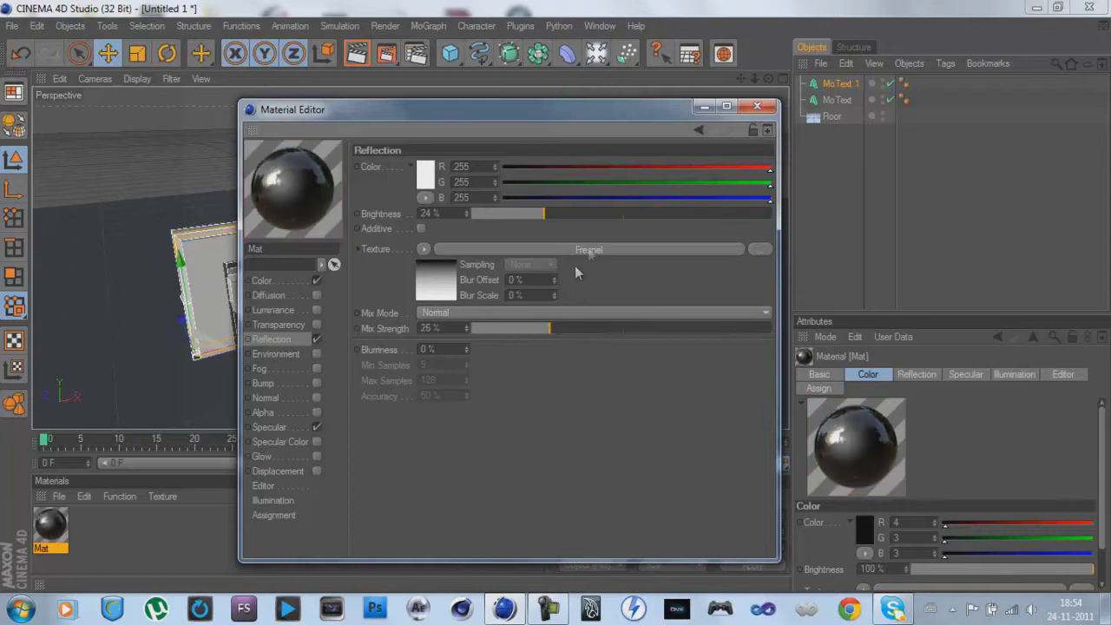
{"action": "left_click", "coordinate": [757, 105]}
{"action": "left_click_drag", "start_coordinate": [62, 539], "coordinate": [207, 277]}
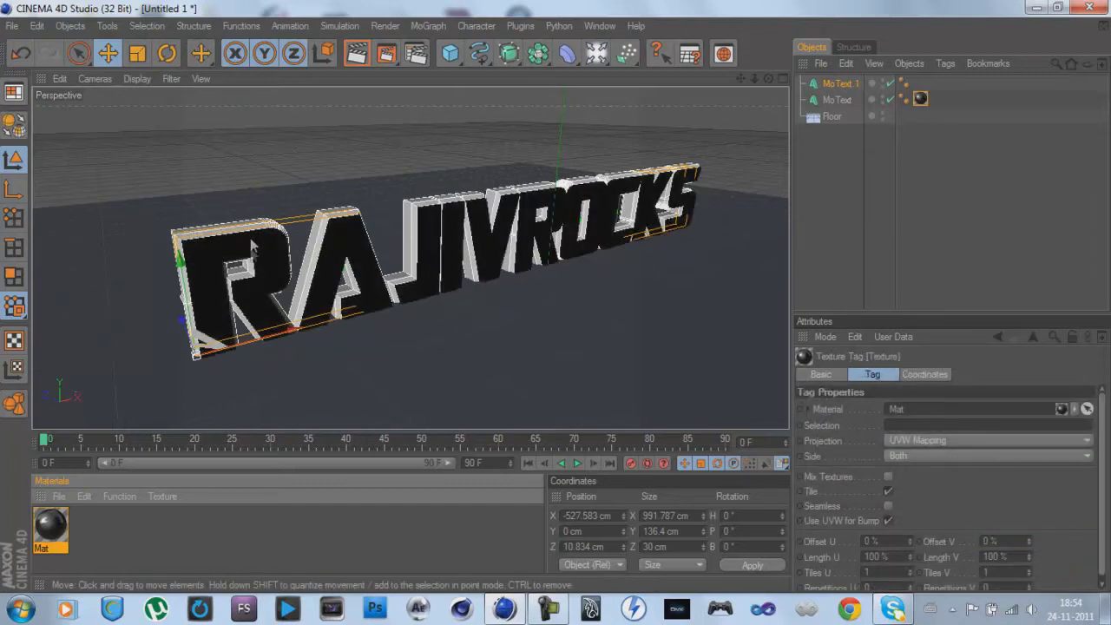
- Create a second material, Mat.1, and make its colour pure green
{"action": "double_click", "coordinate": [92, 541]}
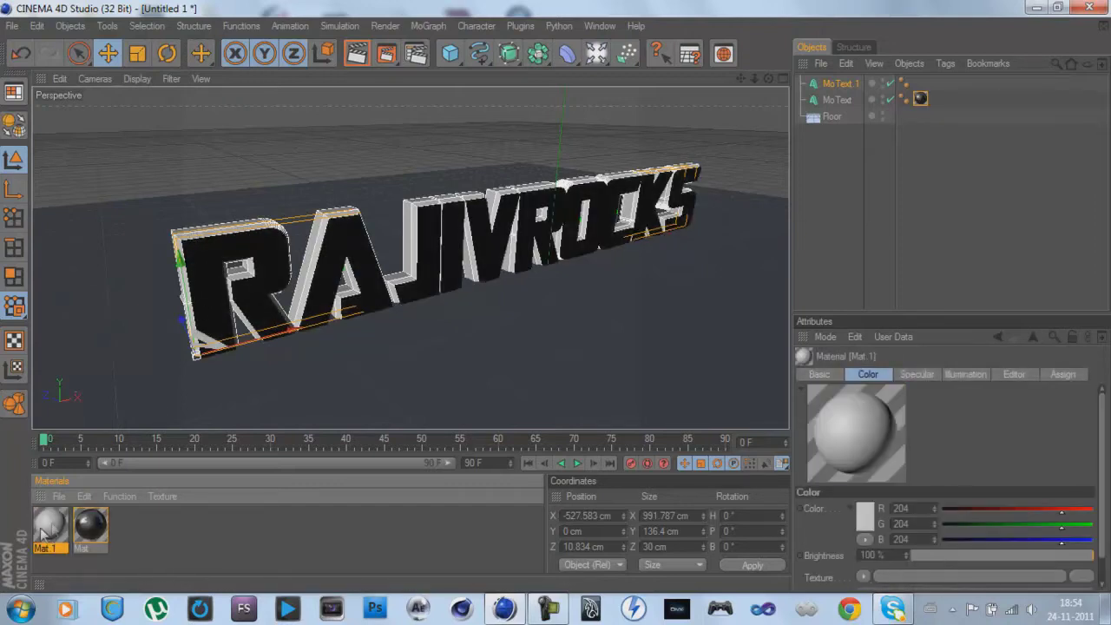
{"action": "double_click", "coordinate": [54, 521]}
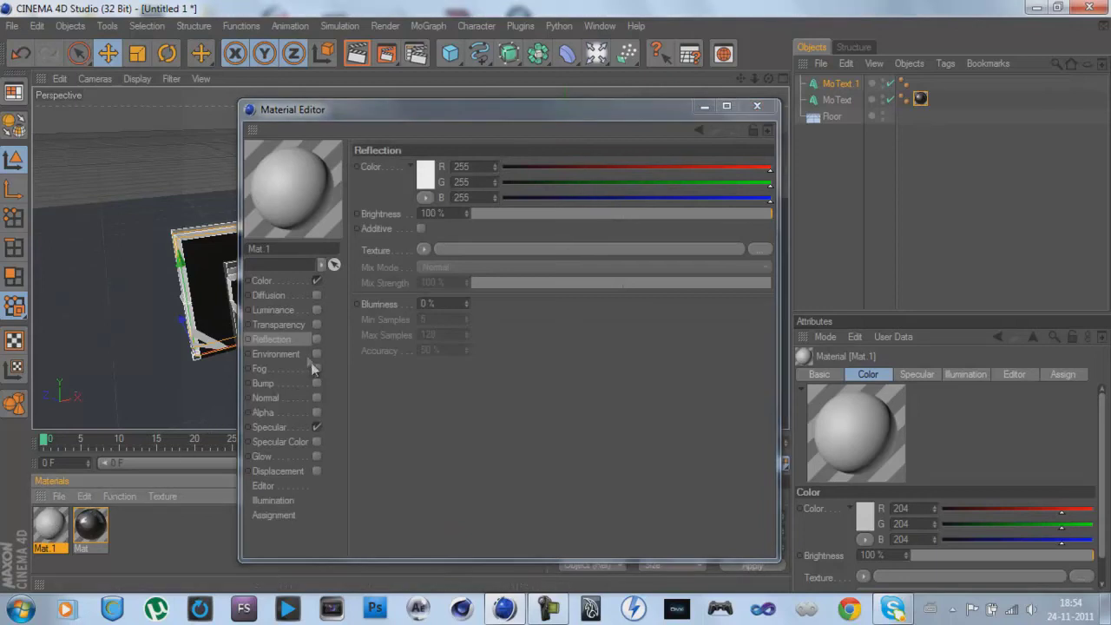
{"action": "left_click", "coordinate": [300, 280]}
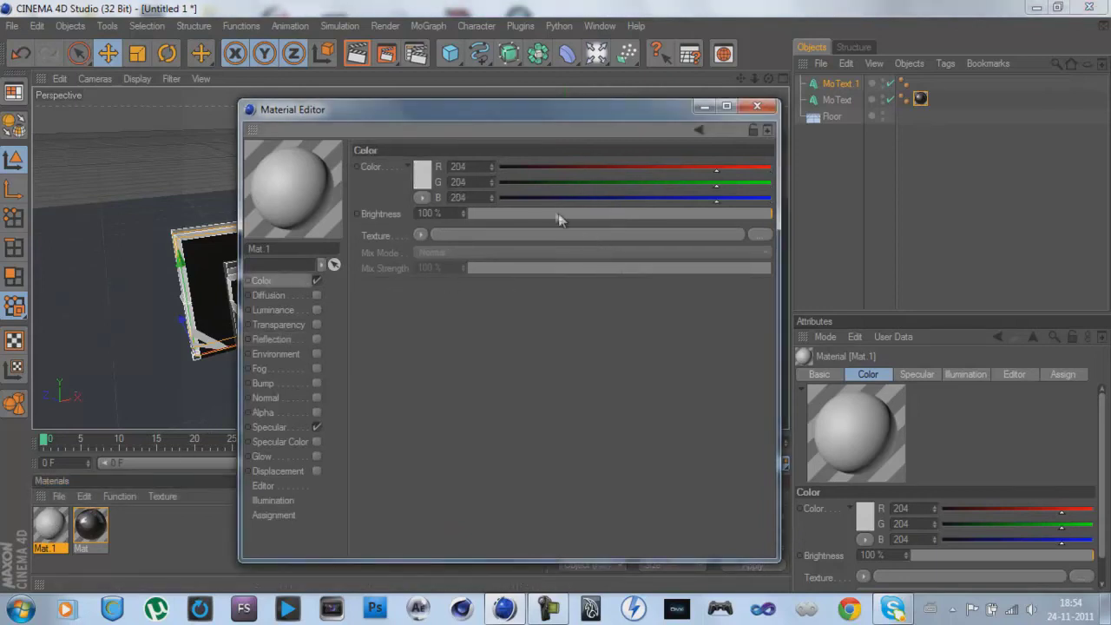
{"action": "left_click", "coordinate": [503, 198]}
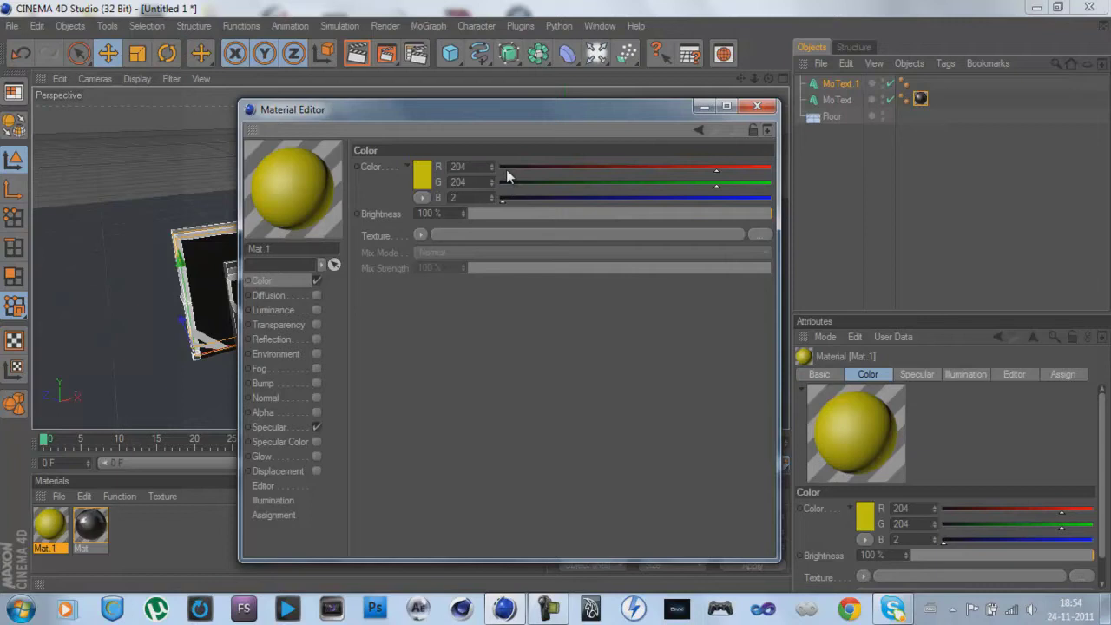
{"action": "left_click", "coordinate": [506, 167]}
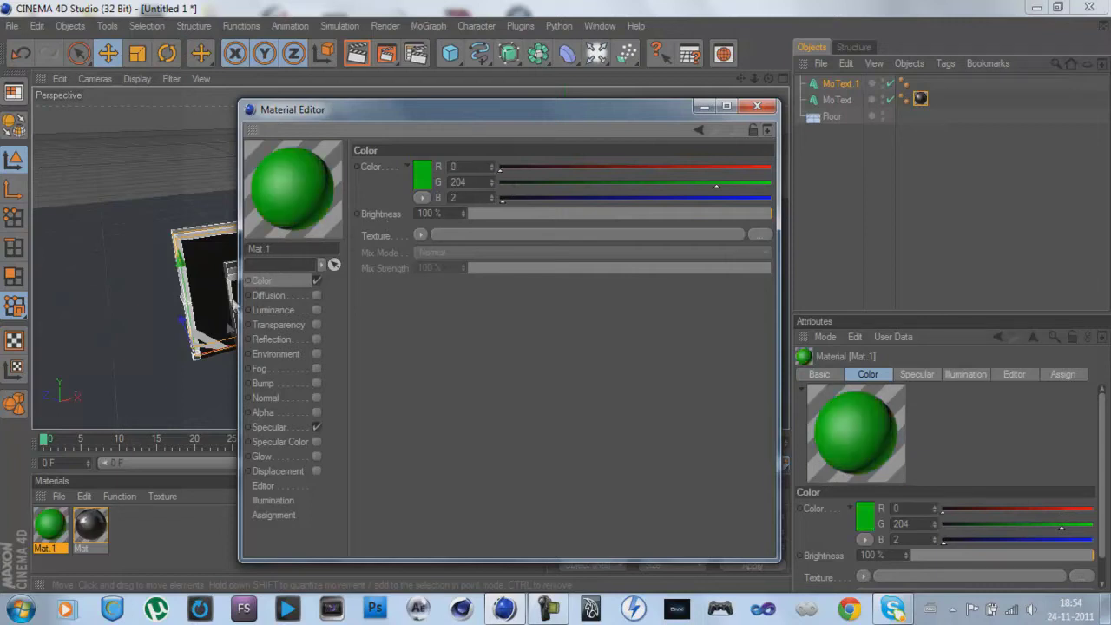
- Give Mat.1 Fresnel reflection at 21% brightness, 22% mix, and apply it to MoText 1
{"action": "left_click", "coordinate": [318, 339]}
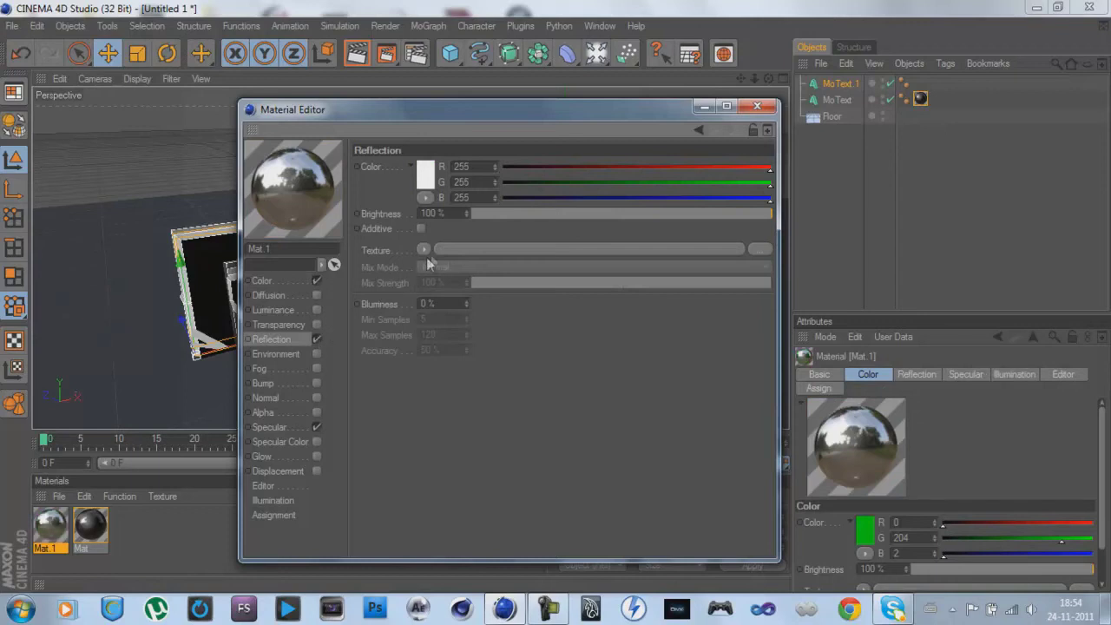
{"action": "left_click", "coordinate": [425, 250]}
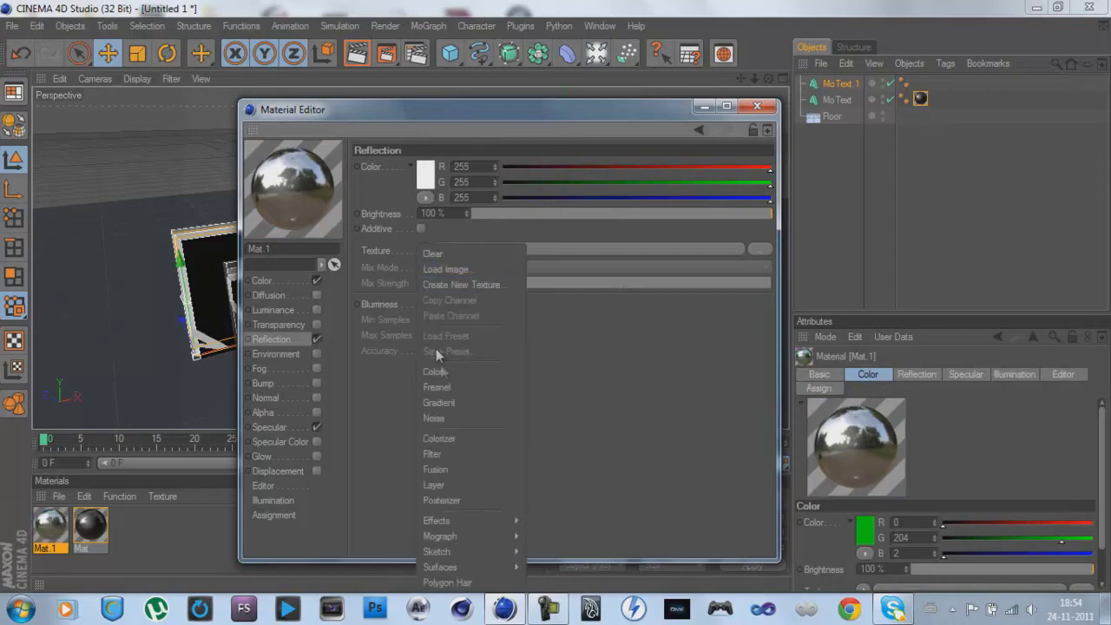
{"action": "left_click", "coordinate": [447, 390]}
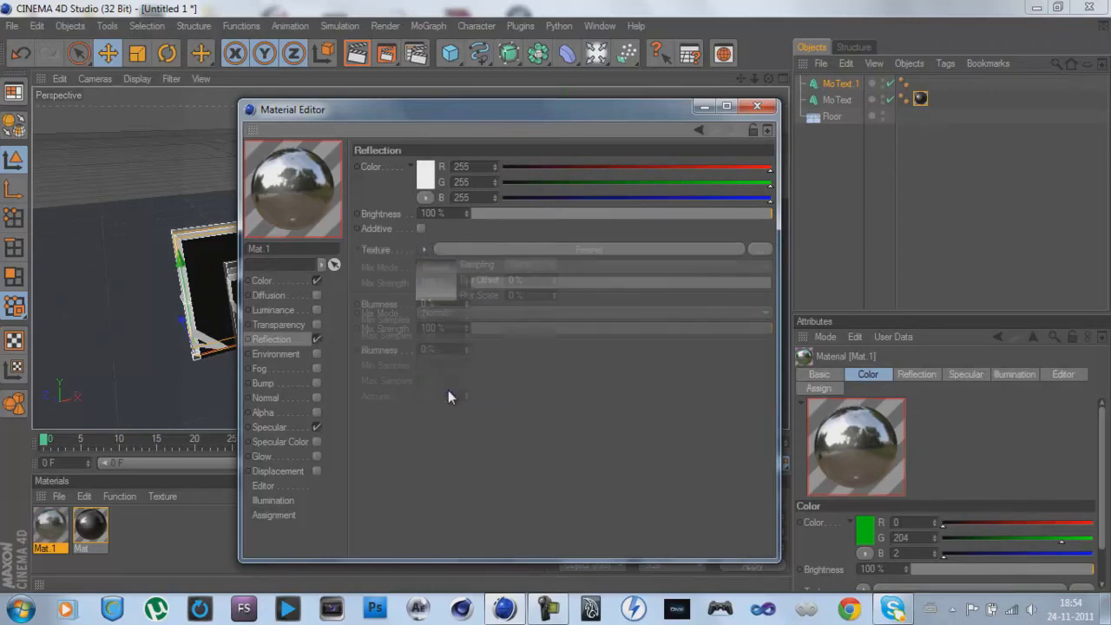
{"action": "left_click", "coordinate": [536, 216]}
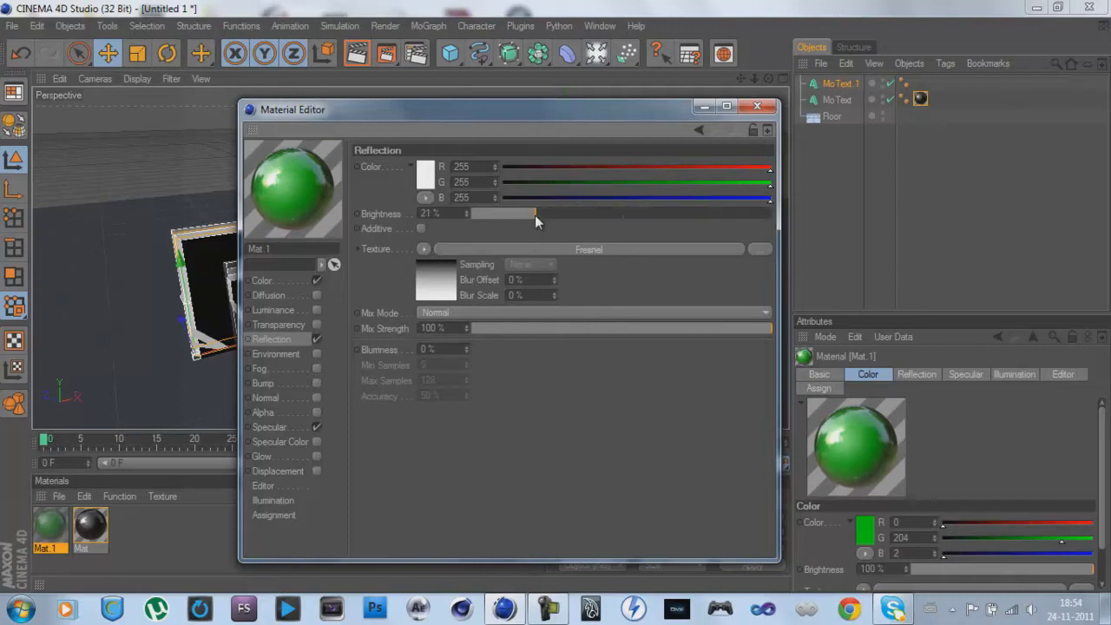
{"action": "left_click", "coordinate": [537, 328]}
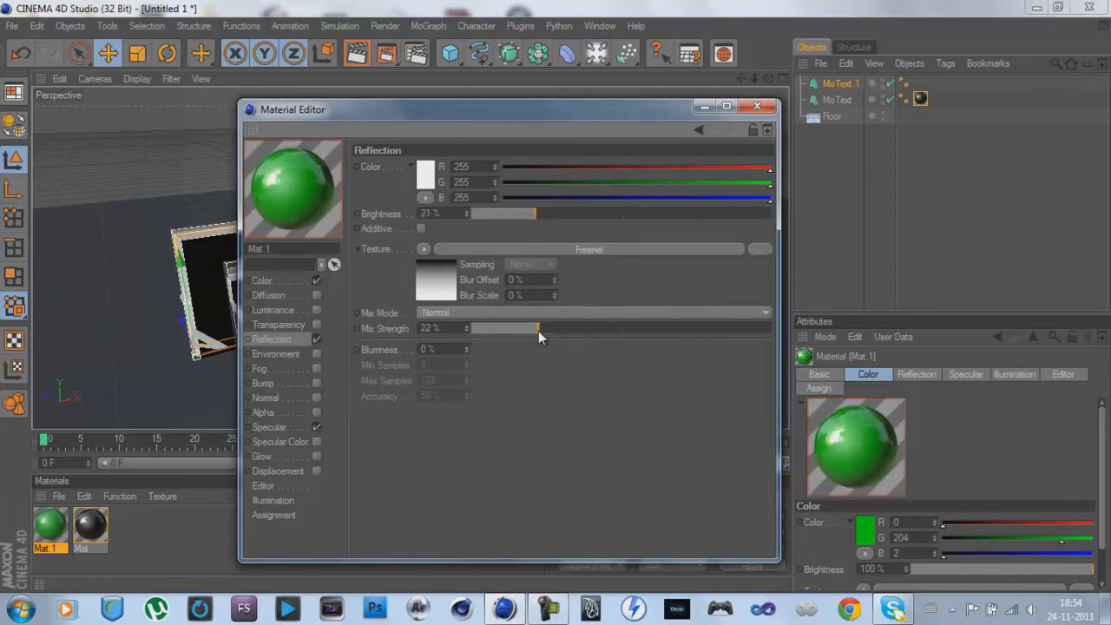
{"action": "left_click", "coordinate": [757, 106]}
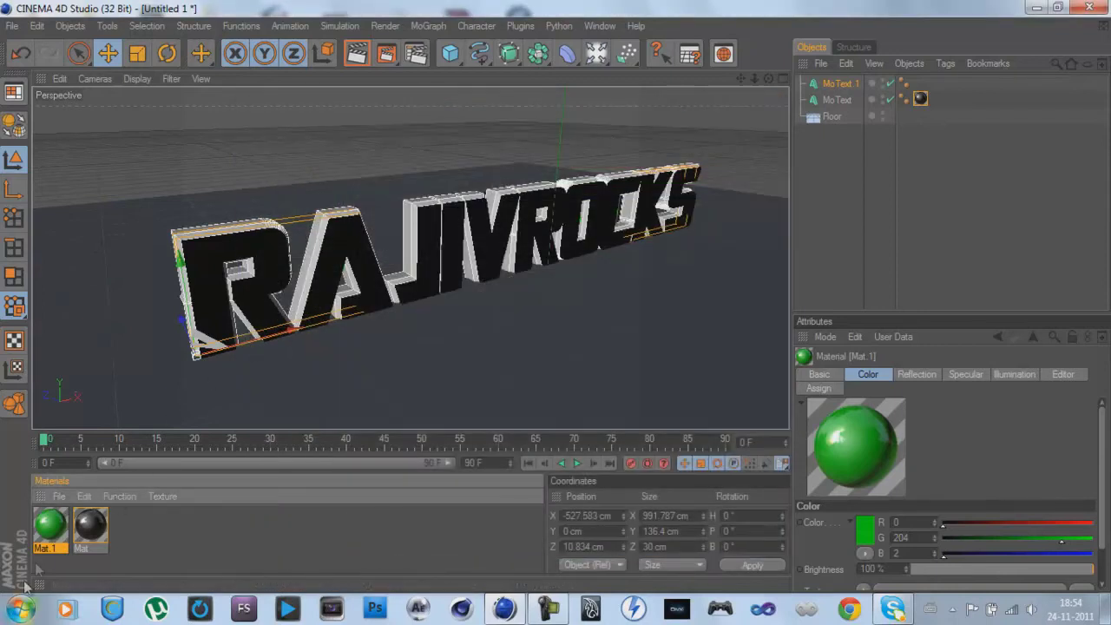
{"action": "left_click_drag", "start_coordinate": [49, 524], "coordinate": [197, 233]}
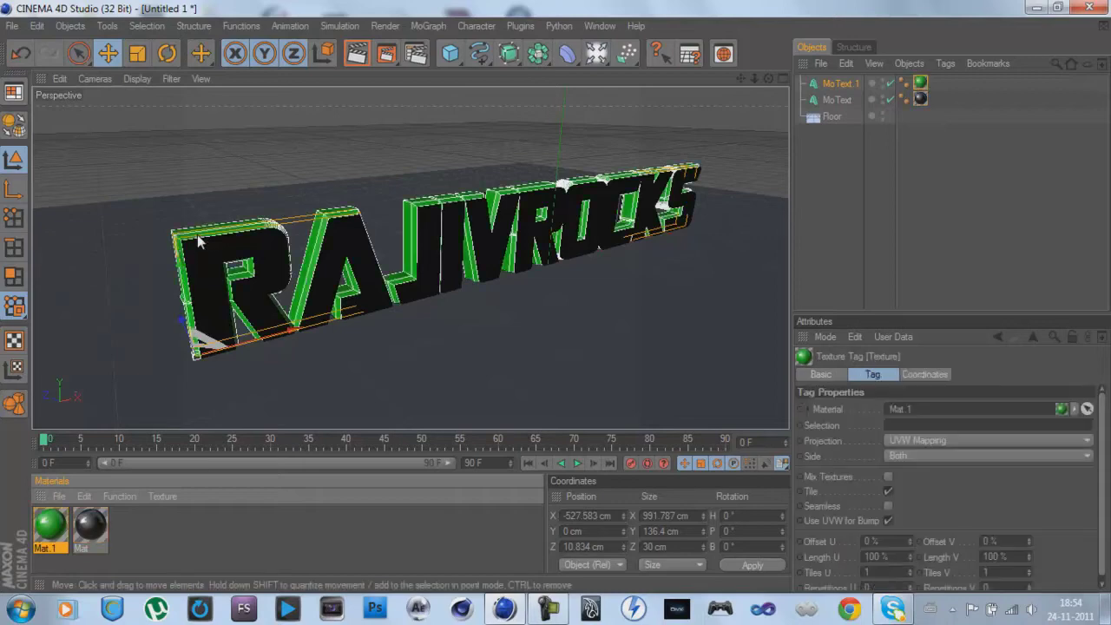
- Create new blank materials and delete the spare Mat 2
{"action": "double_click", "coordinate": [176, 535]}
{"action": "double_click", "coordinate": [176, 535]}
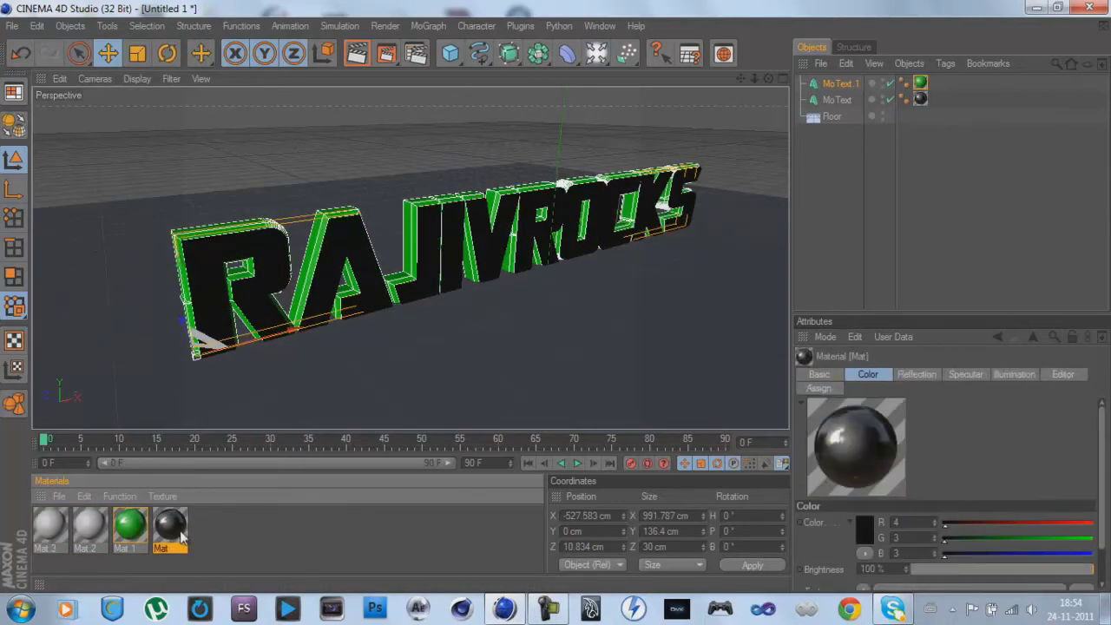
{"action": "left_click", "coordinate": [90, 526]}
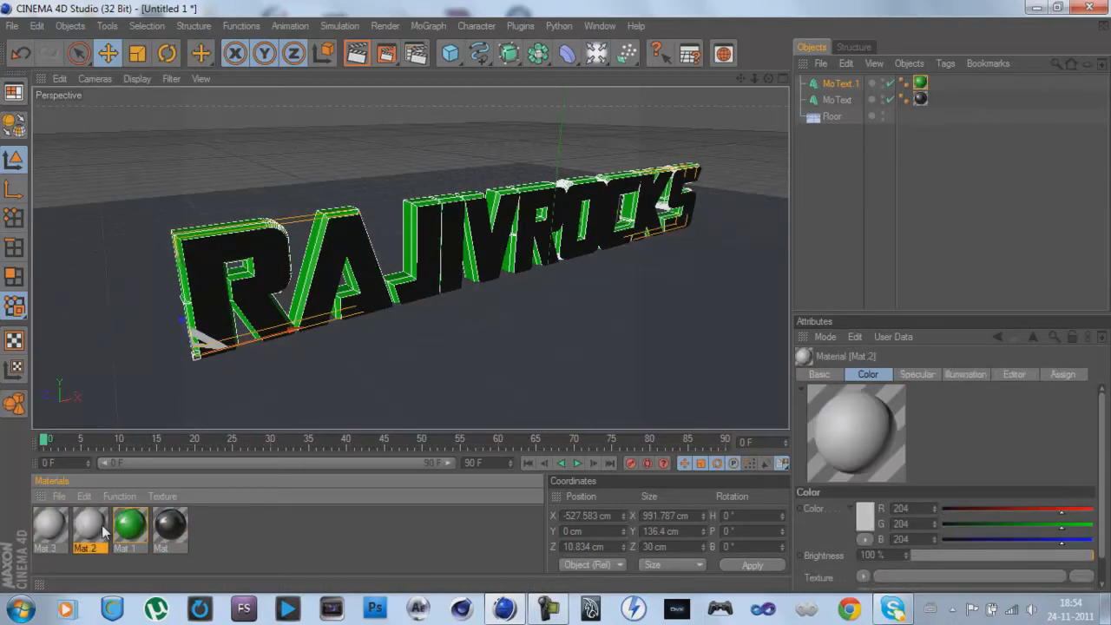
{"action": "key", "text": "Delete"}
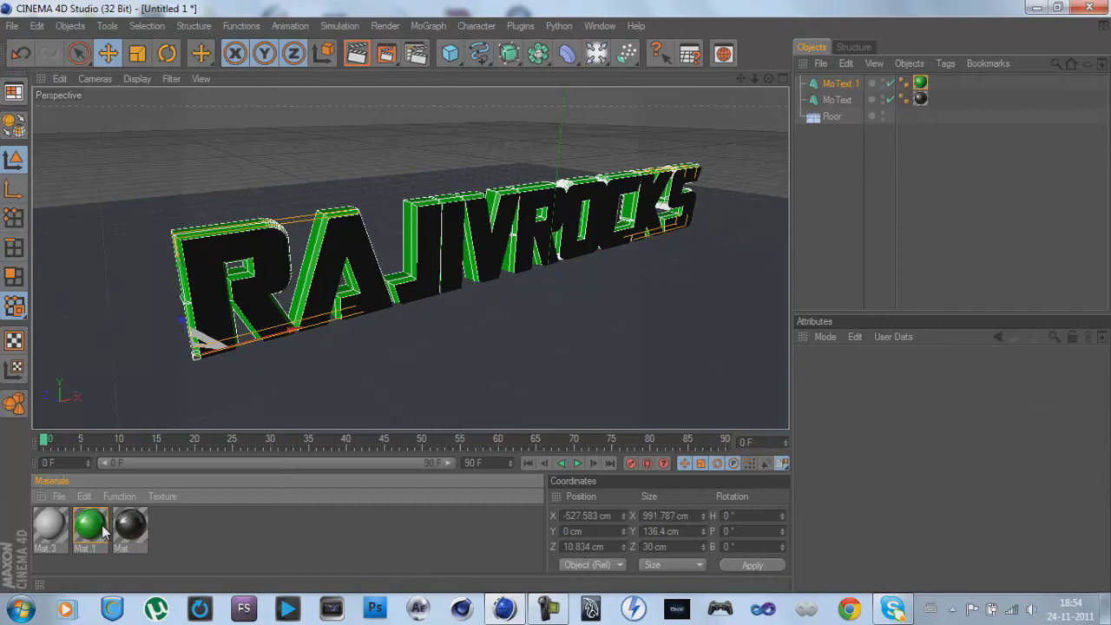
- Set Mat 3's colour to 230/230/229 and apply it to the Floor
{"action": "double_click", "coordinate": [50, 525]}
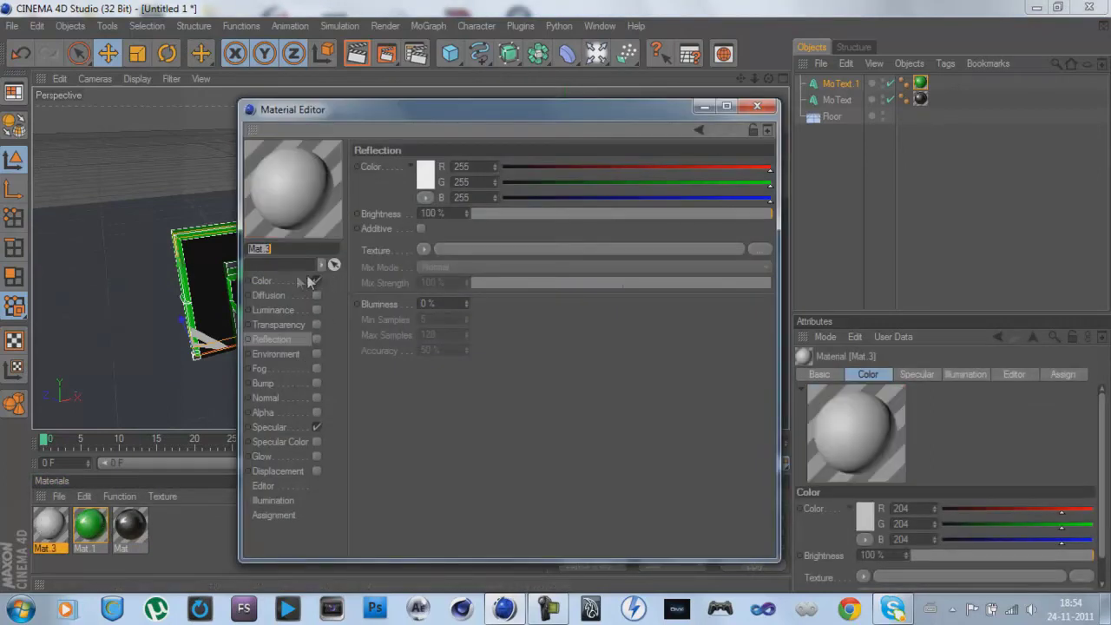
{"action": "left_click", "coordinate": [286, 279]}
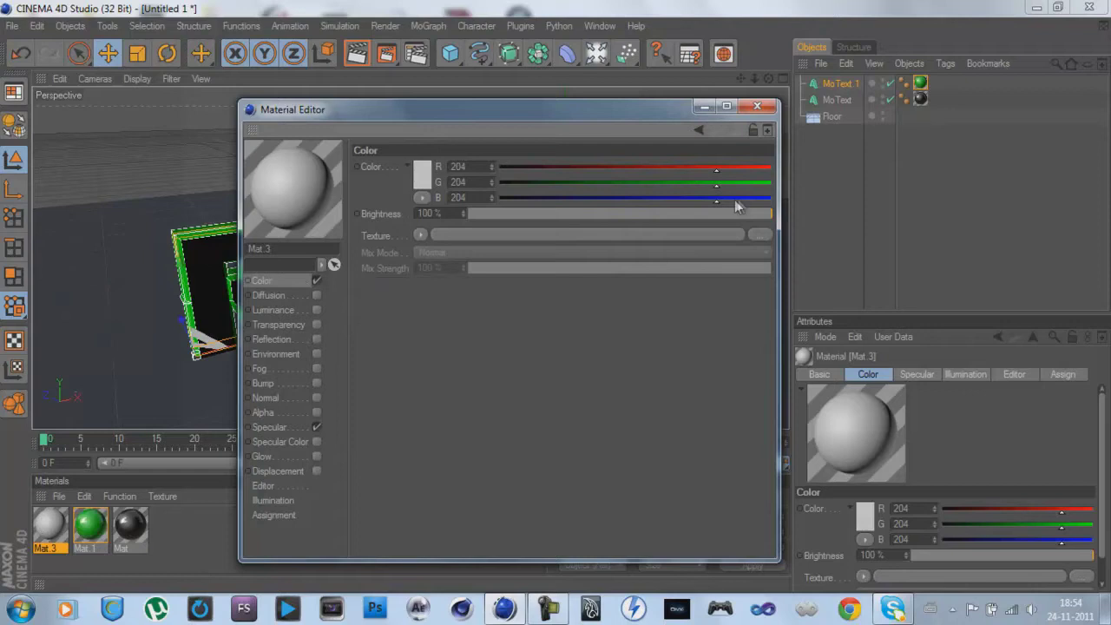
{"action": "left_click_drag", "start_coordinate": [735, 199], "coordinate": [743, 199]}
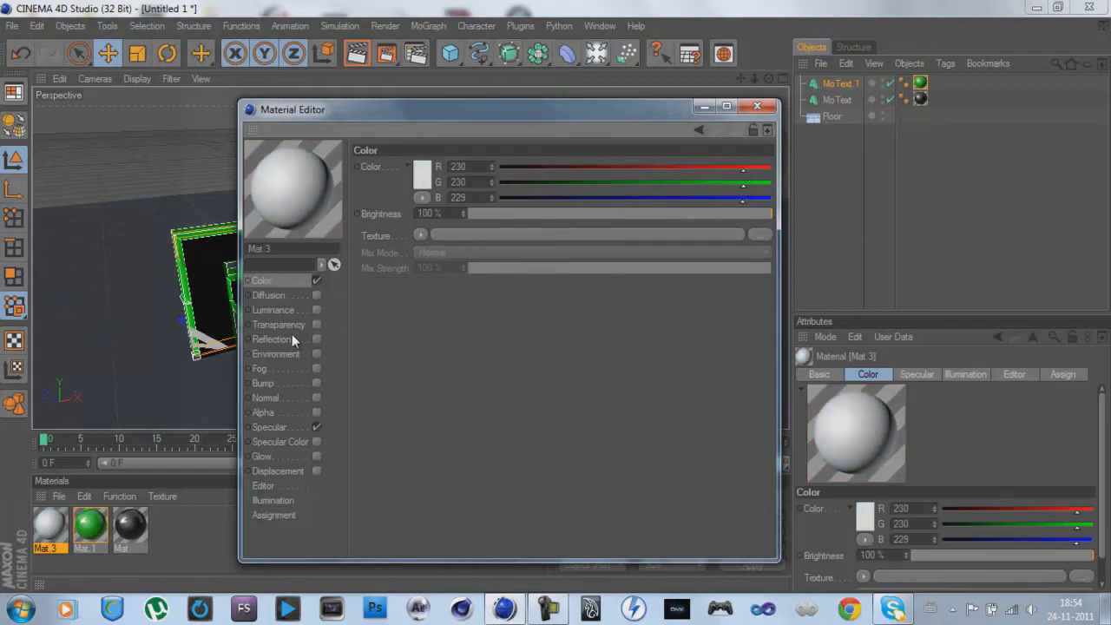
{"action": "left_click", "coordinate": [756, 107]}
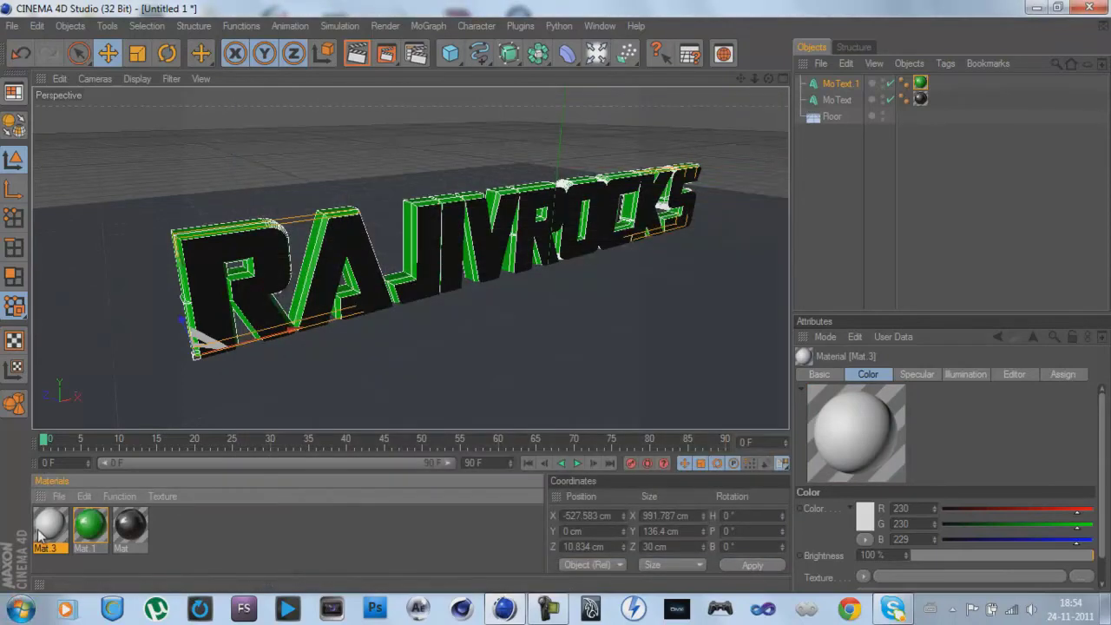
{"action": "left_click_drag", "start_coordinate": [62, 435], "coordinate": [89, 390]}
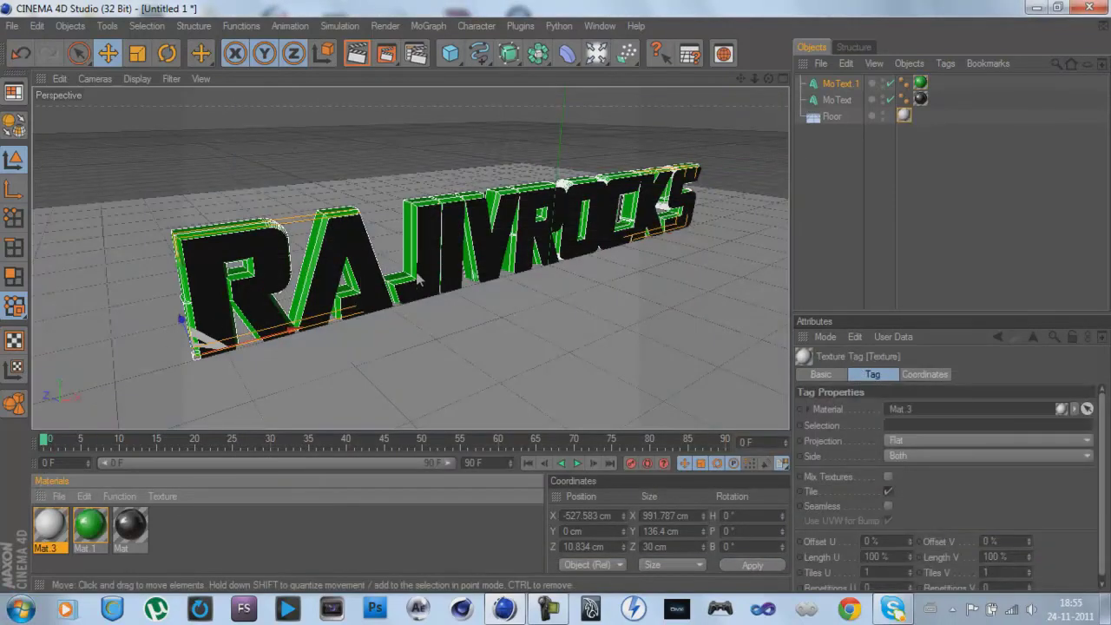
{"action": "left_click_drag", "start_coordinate": [743, 81], "coordinate": [556, 296]}
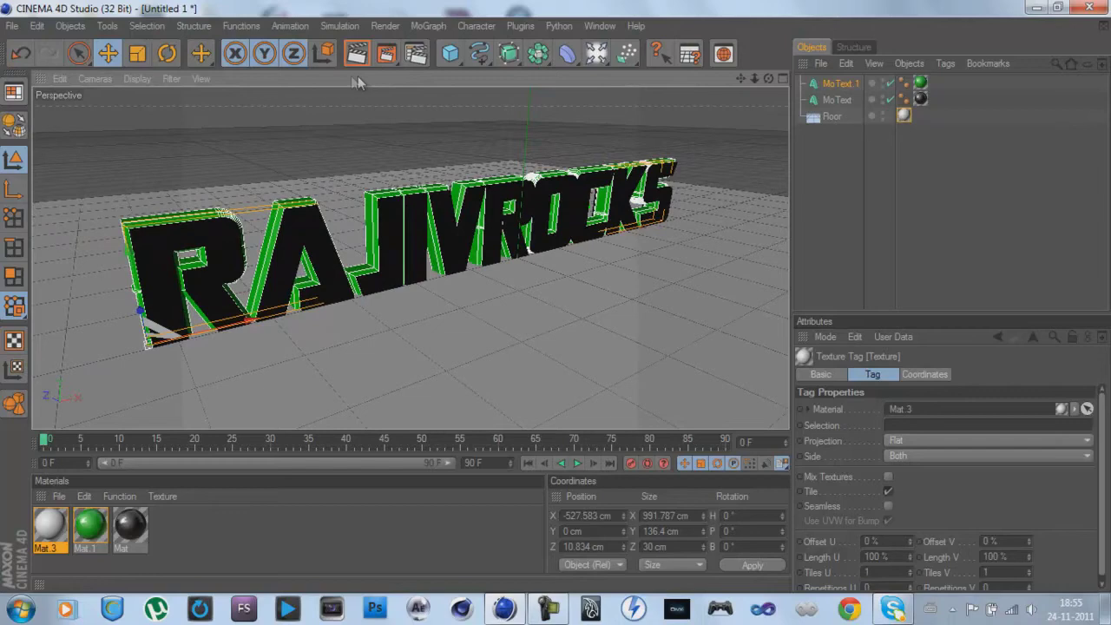
- Load the GreyscalegorillaLightKitPro1 Studio OverheadSoftbox.c4d object preset into the scene
{"action": "left_click", "coordinate": [820, 64]}
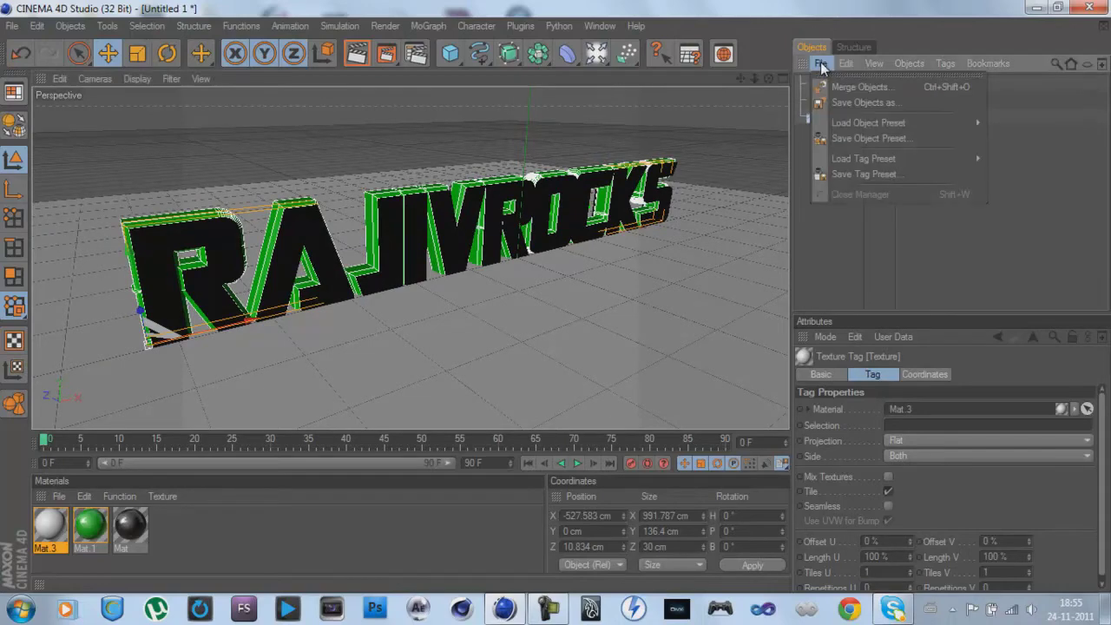
{"action": "mouse_move", "coordinate": [861, 127]}
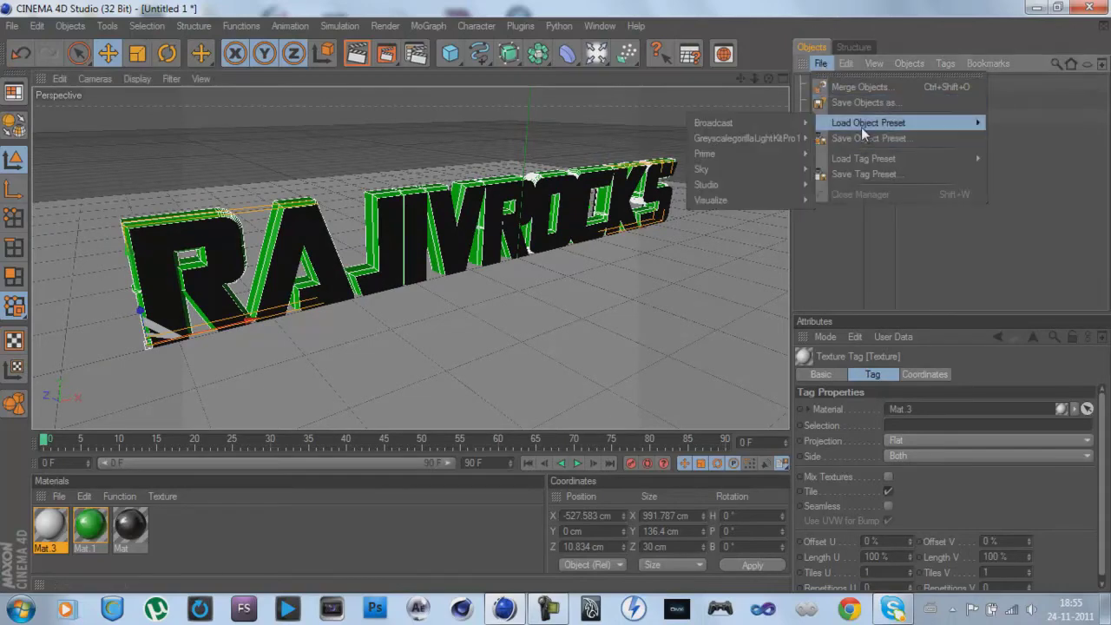
{"action": "mouse_move", "coordinate": [760, 138]}
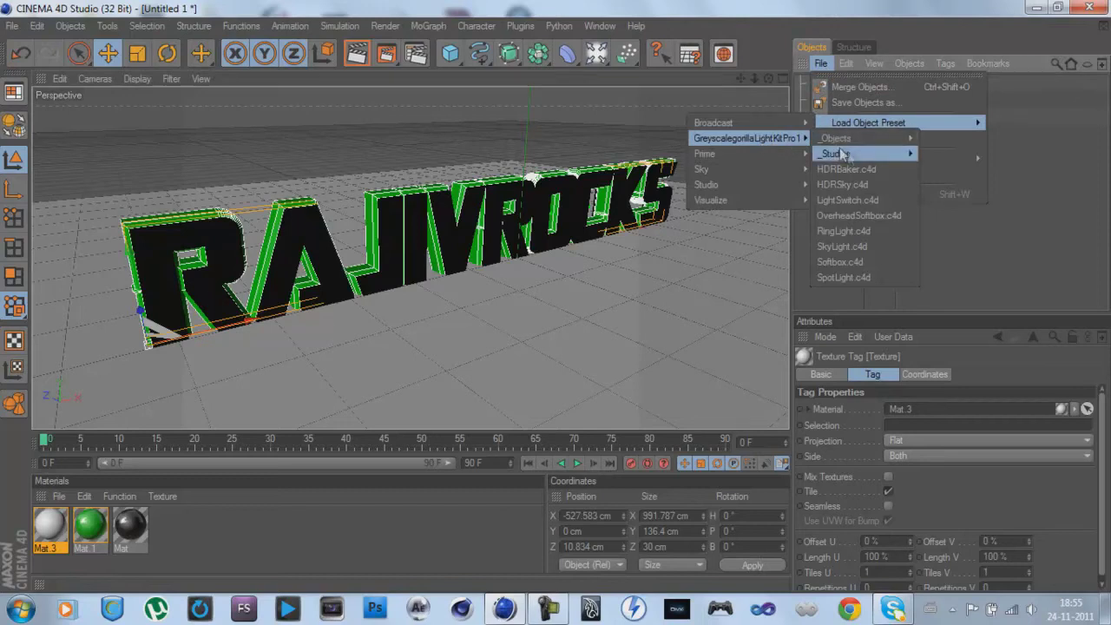
{"action": "left_click", "coordinate": [871, 214]}
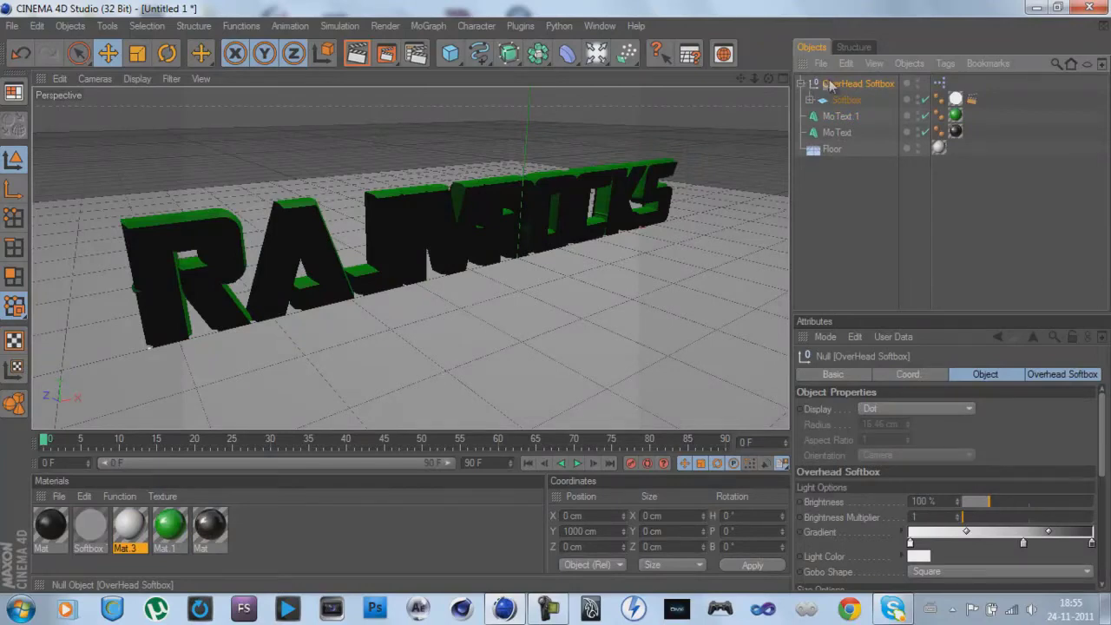
{"action": "left_click", "coordinate": [800, 84]}
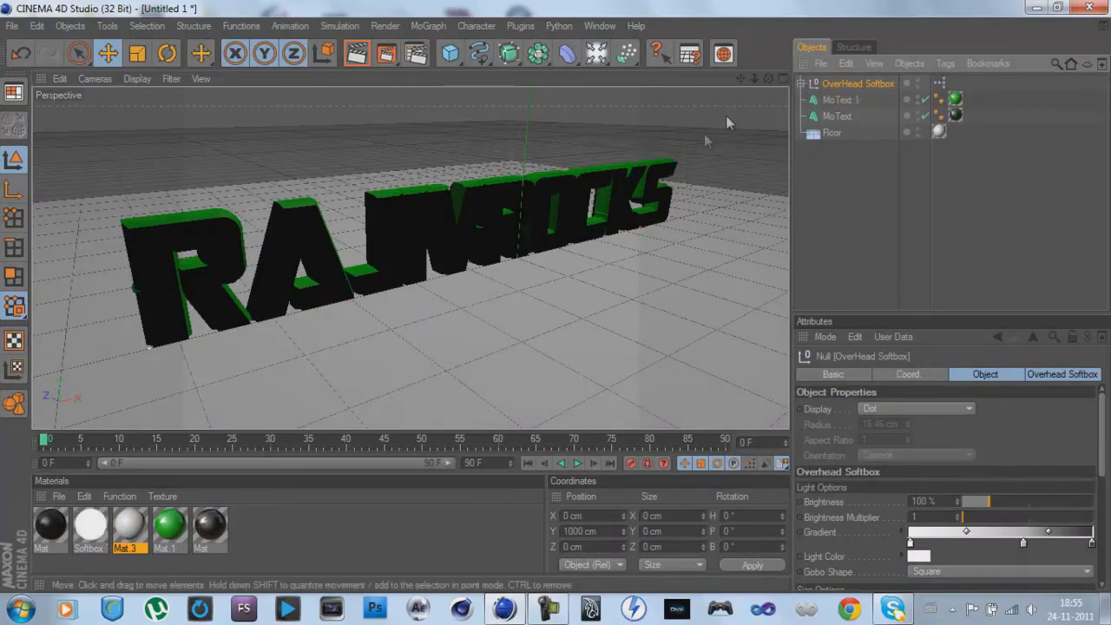
- Add an omni light above and left of the text, then delete the extra Light
{"action": "scroll", "coordinate": [641, 161], "scroll_direction": "down", "scroll_amount": 2}
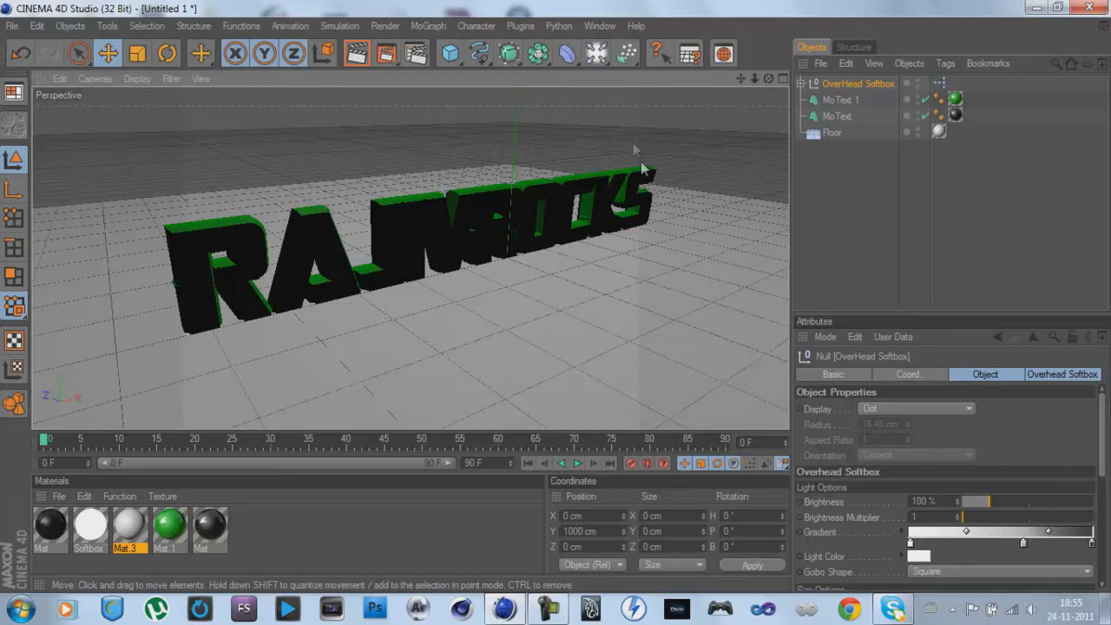
{"action": "left_click", "coordinate": [598, 54]}
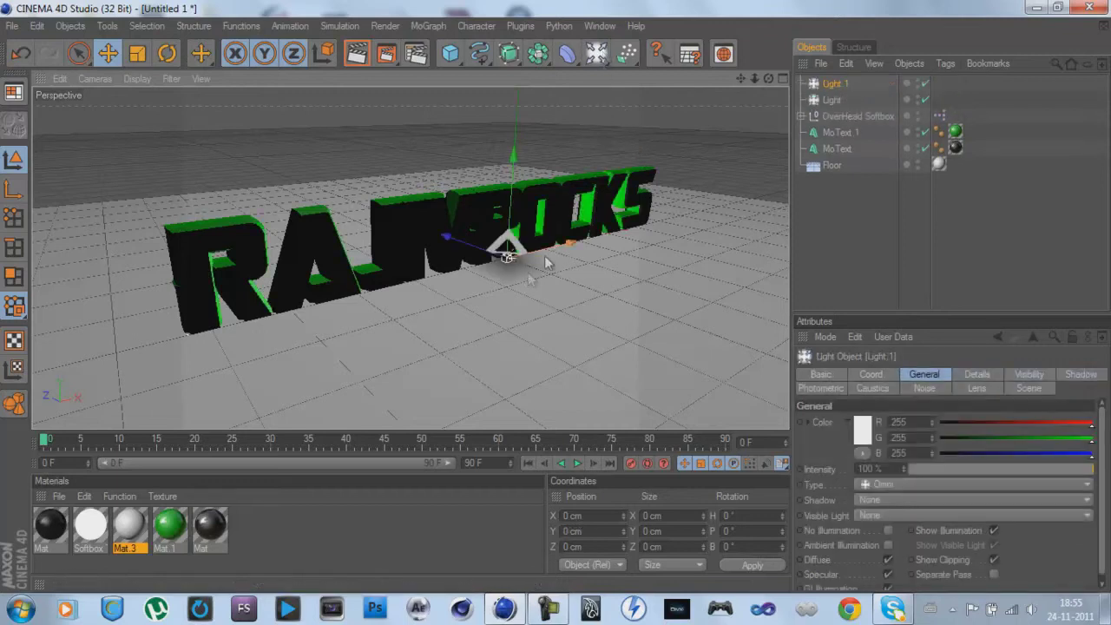
{"action": "left_click_drag", "start_coordinate": [434, 227], "coordinate": [565, 302]}
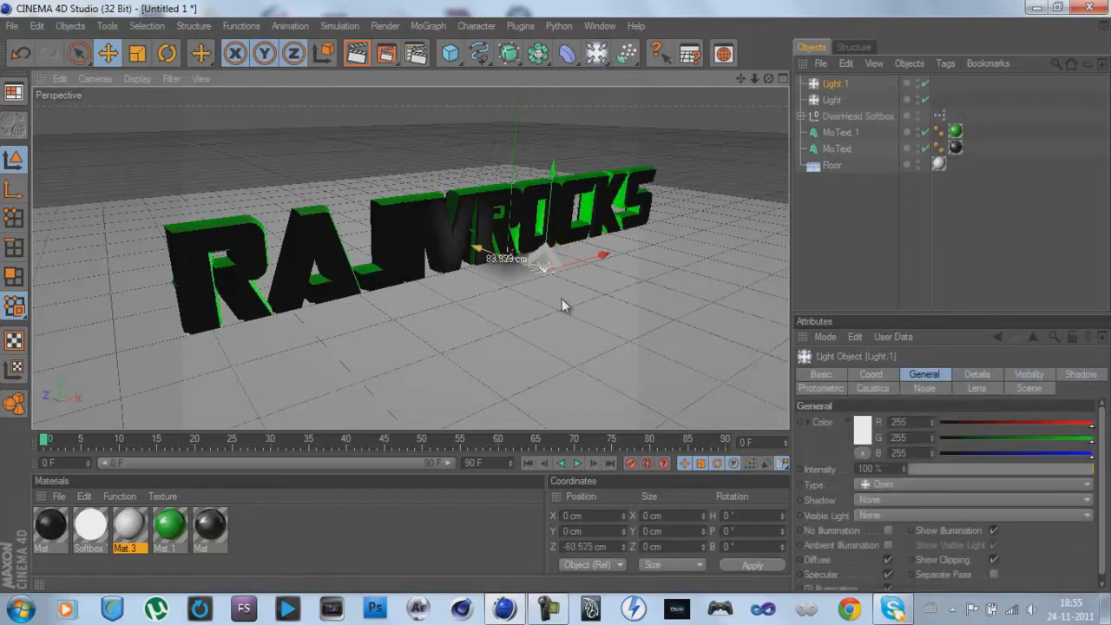
{"action": "left_click_drag", "start_coordinate": [764, 317], "coordinate": [555, 297]}
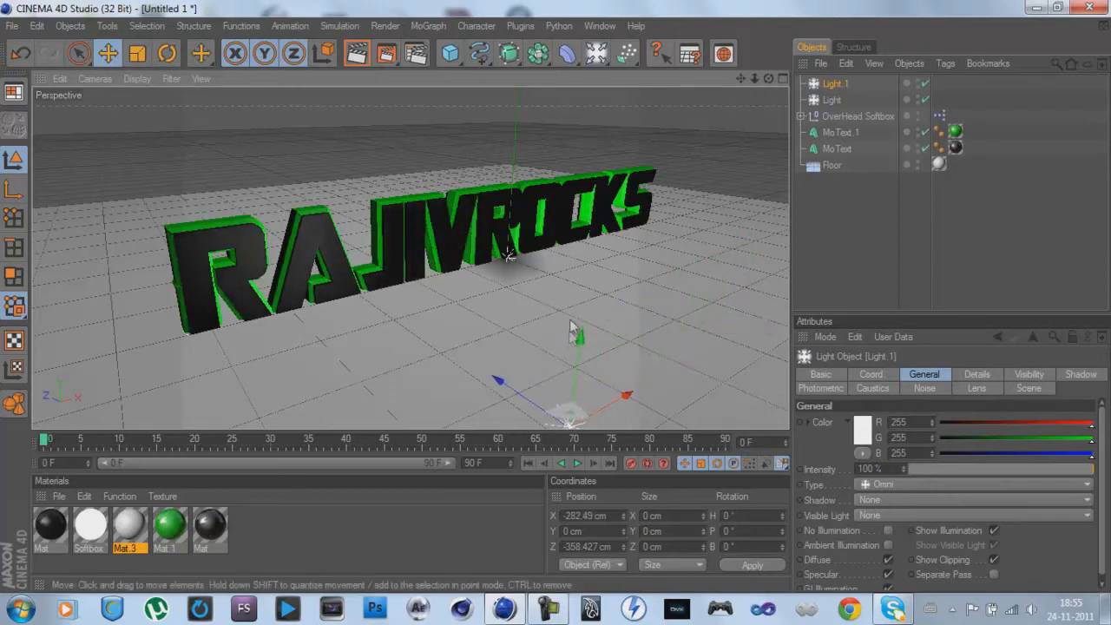
{"action": "left_click_drag", "start_coordinate": [581, 334], "coordinate": [558, 310]}
{"action": "scroll", "coordinate": [583, 367], "scroll_direction": "down", "scroll_amount": 3}
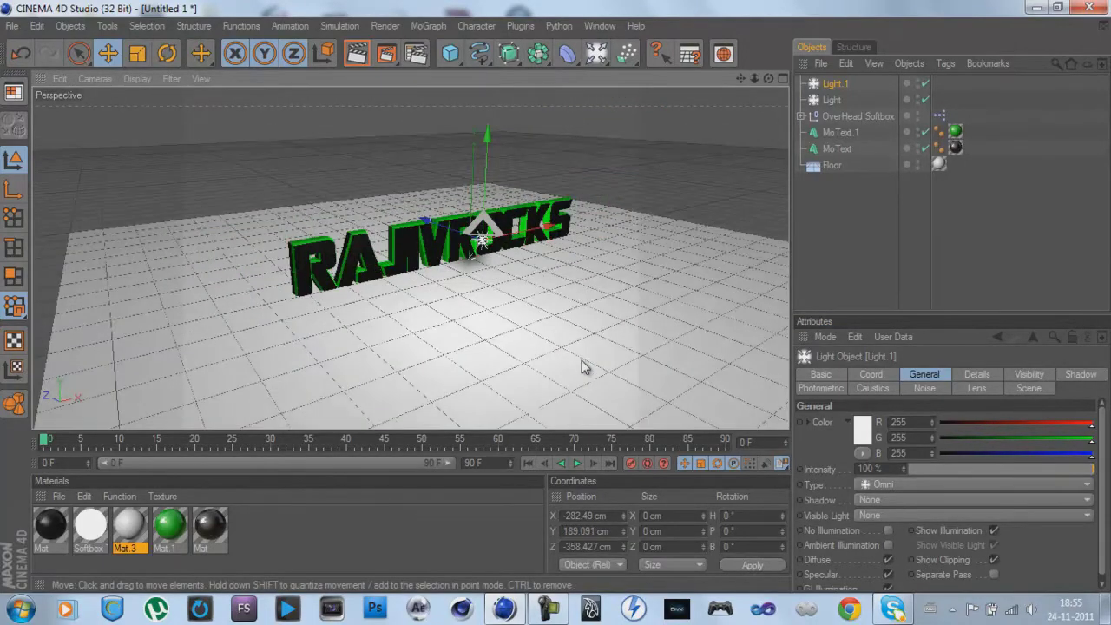
{"action": "scroll", "coordinate": [583, 292], "scroll_direction": "down", "scroll_amount": 5}
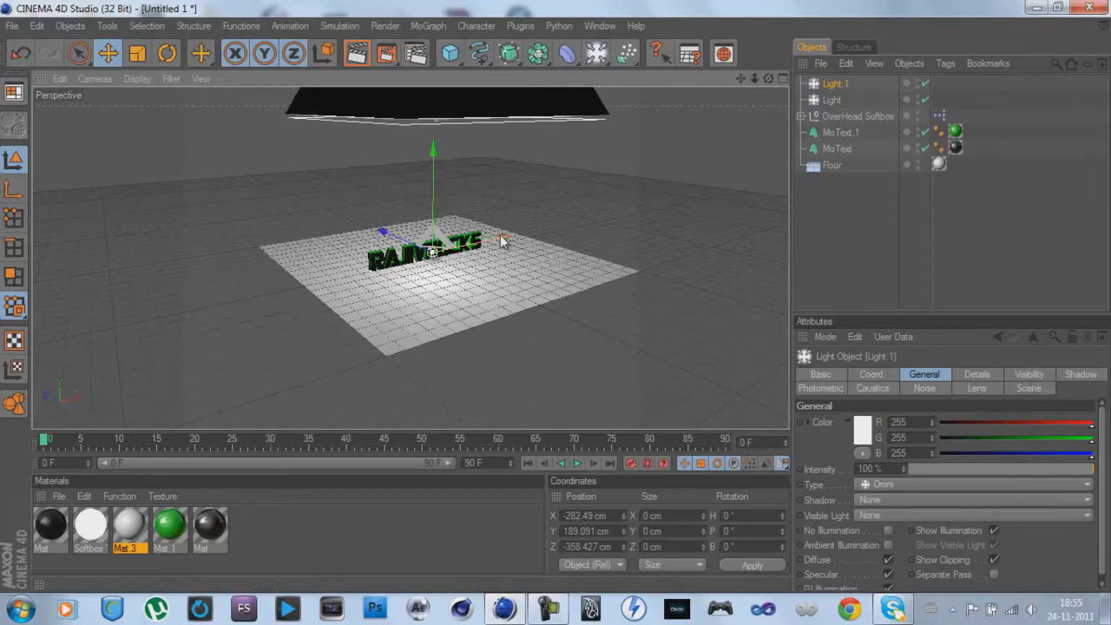
{"action": "left_click_drag", "start_coordinate": [501, 241], "coordinate": [564, 309]}
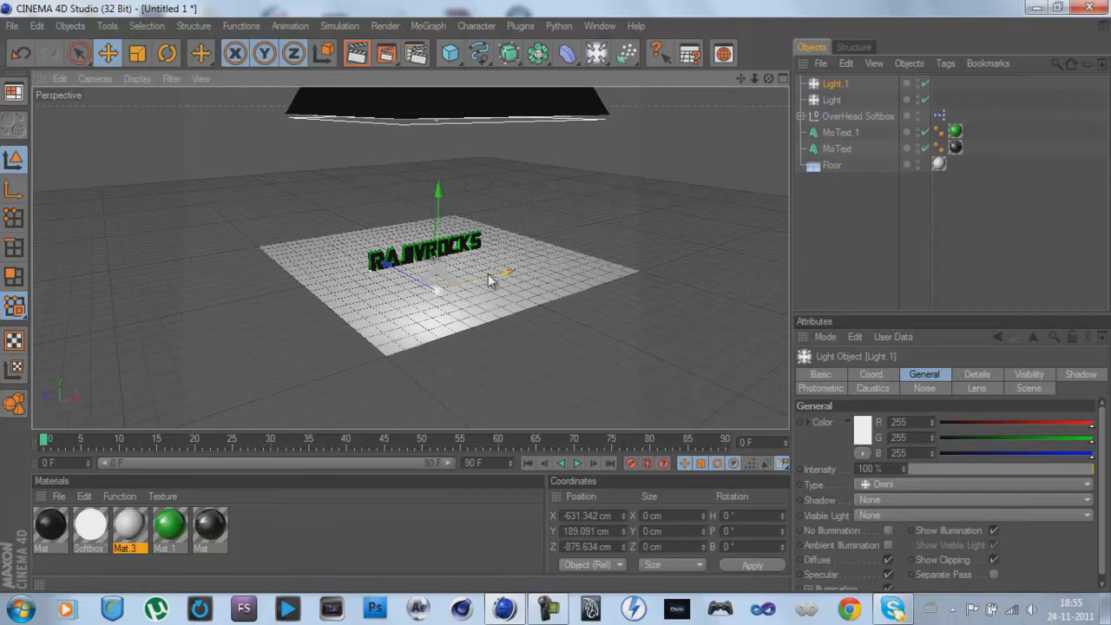
{"action": "left_click_drag", "start_coordinate": [550, 303], "coordinate": [500, 309]}
{"action": "left_click_drag", "start_coordinate": [387, 224], "coordinate": [386, 152]}
{"action": "scroll", "coordinate": [456, 289], "scroll_direction": "up", "scroll_amount": 10}
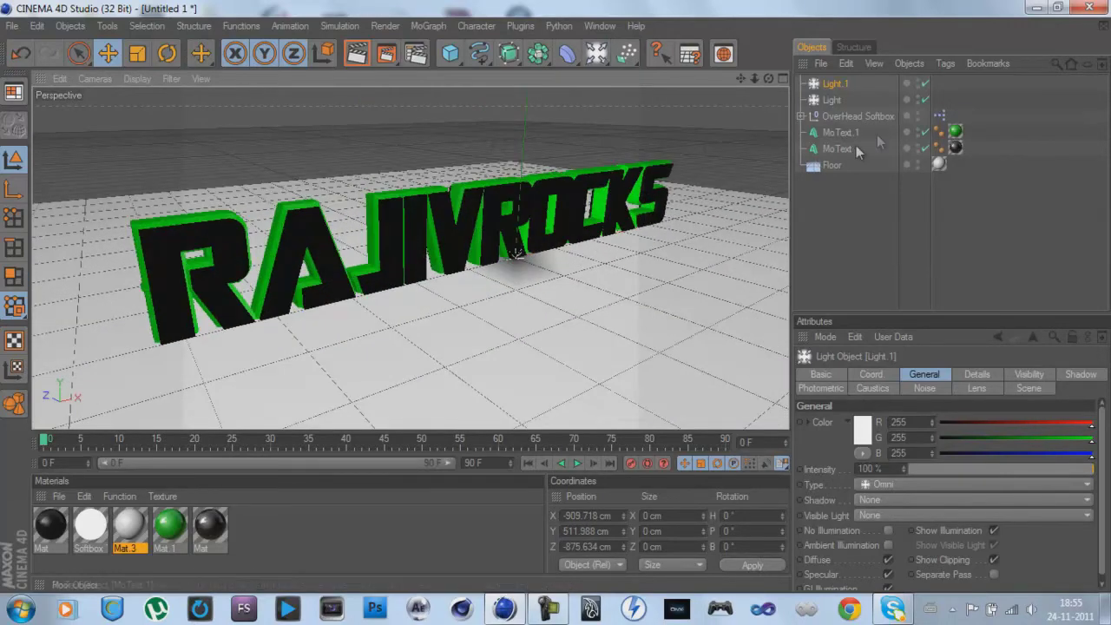
{"action": "double_click", "coordinate": [834, 100]}
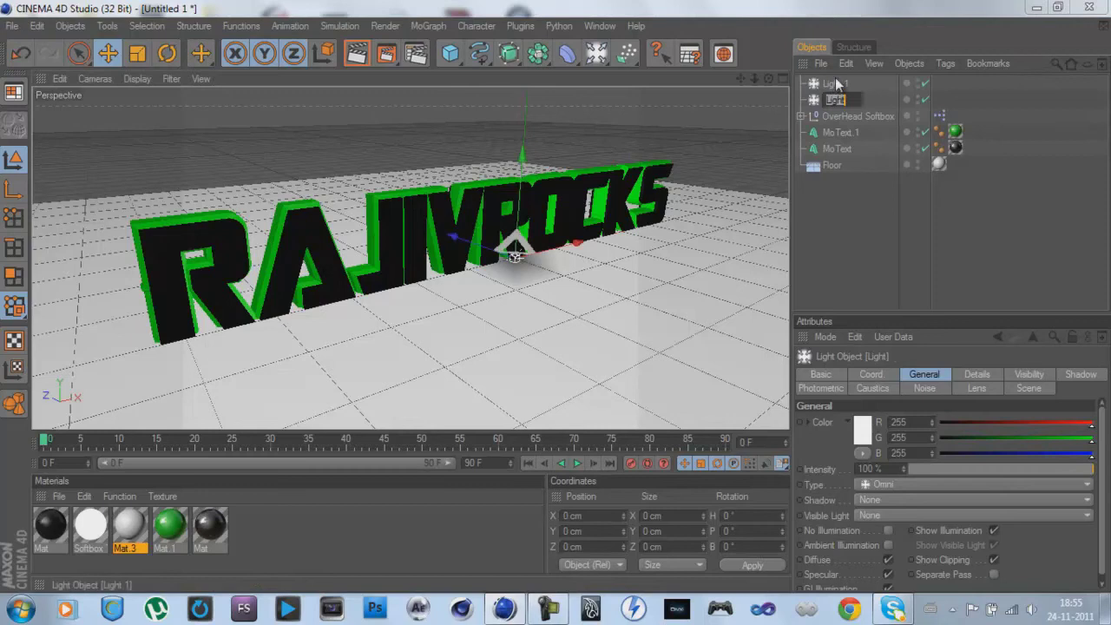
{"action": "key", "text": "Delete"}
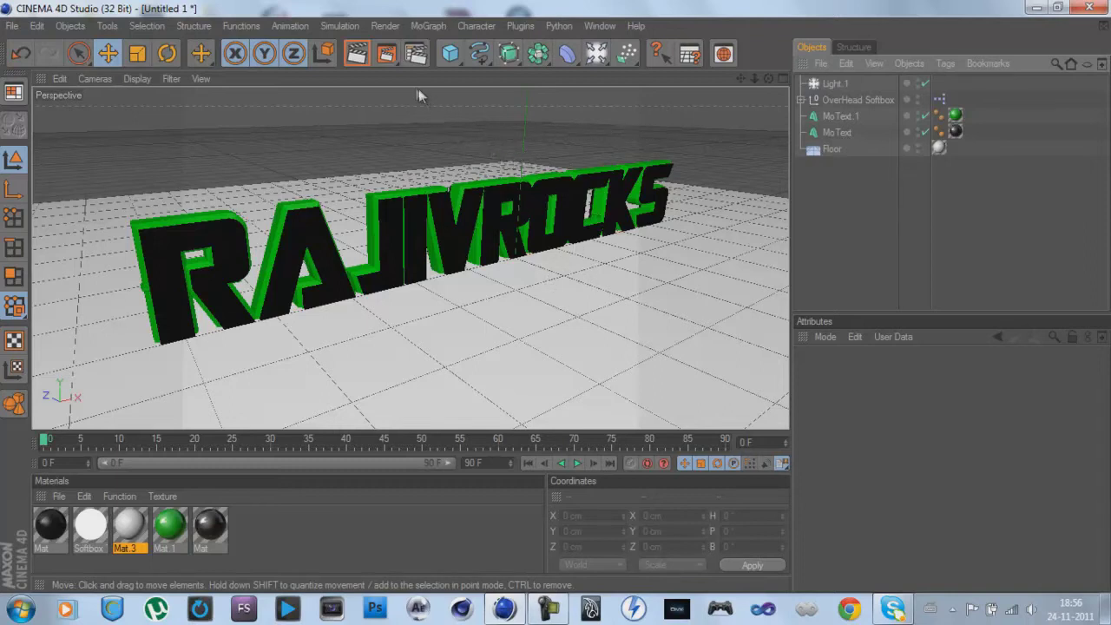
- Choose the HDV/HDTV 720 25 output preset in Render Settings for 1280 × 720 at 25 fps
{"action": "left_click", "coordinate": [411, 61]}
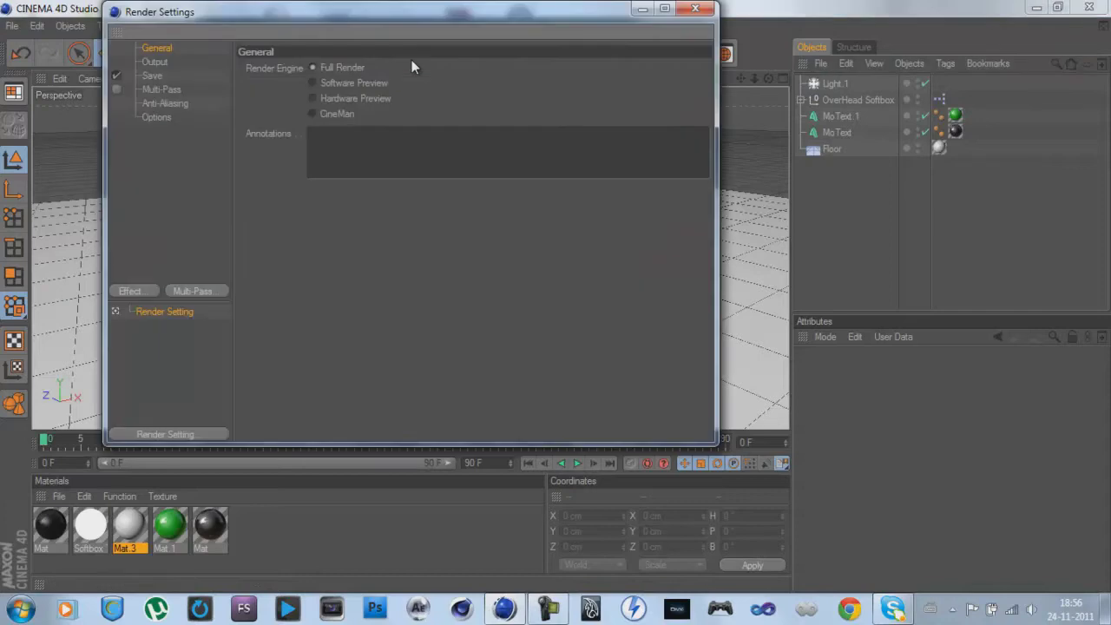
{"action": "left_click", "coordinate": [156, 62]}
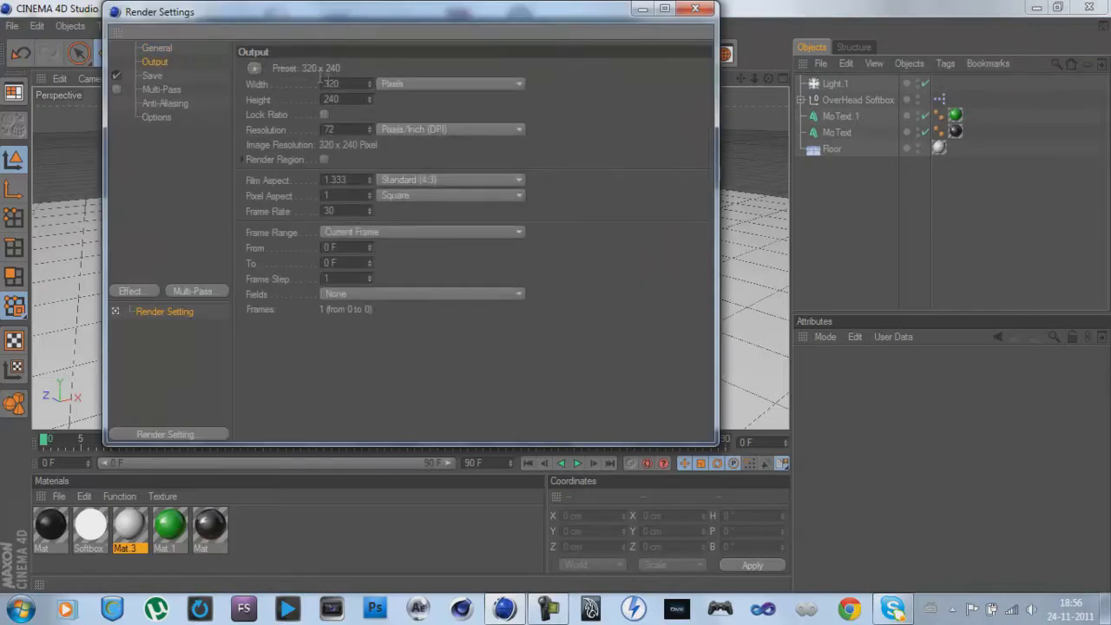
{"action": "left_click", "coordinate": [254, 68]}
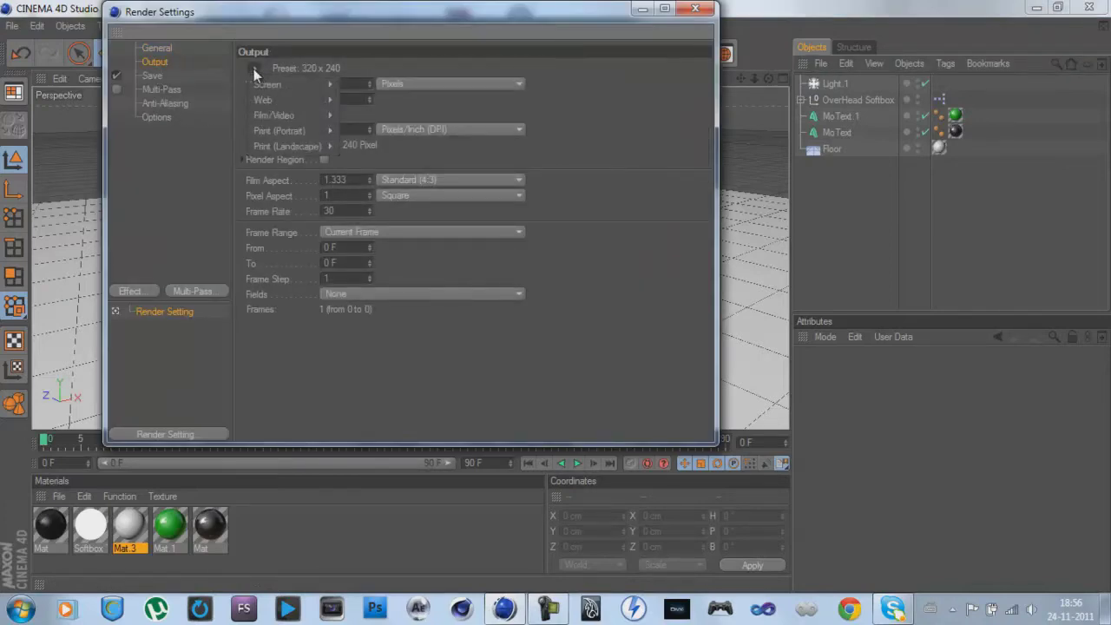
{"action": "mouse_move", "coordinate": [284, 114]}
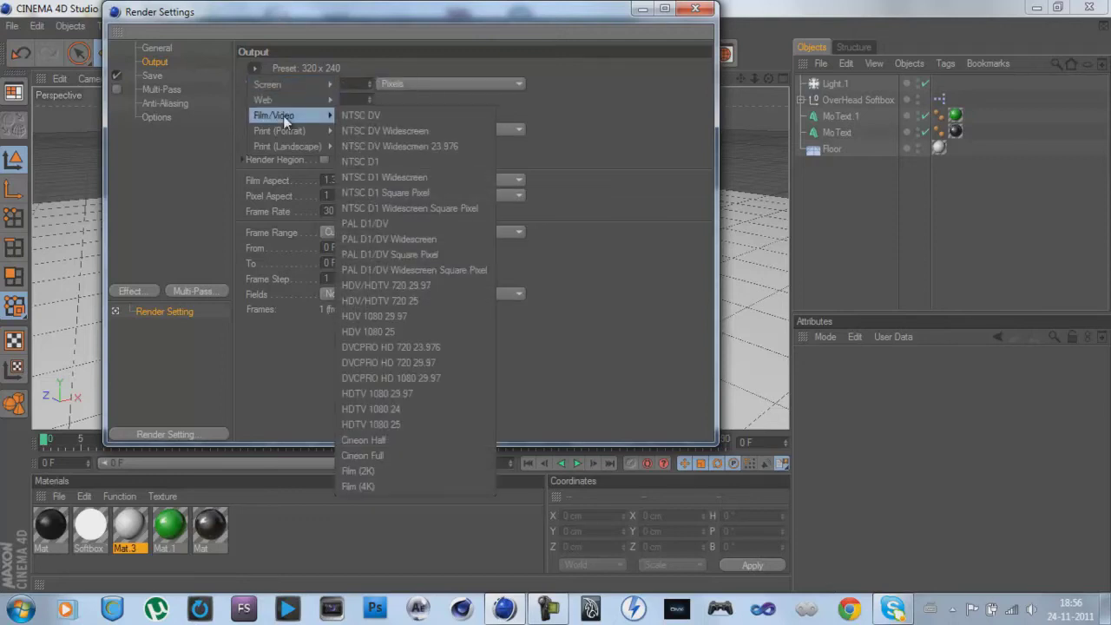
{"action": "mouse_move", "coordinate": [271, 85]}
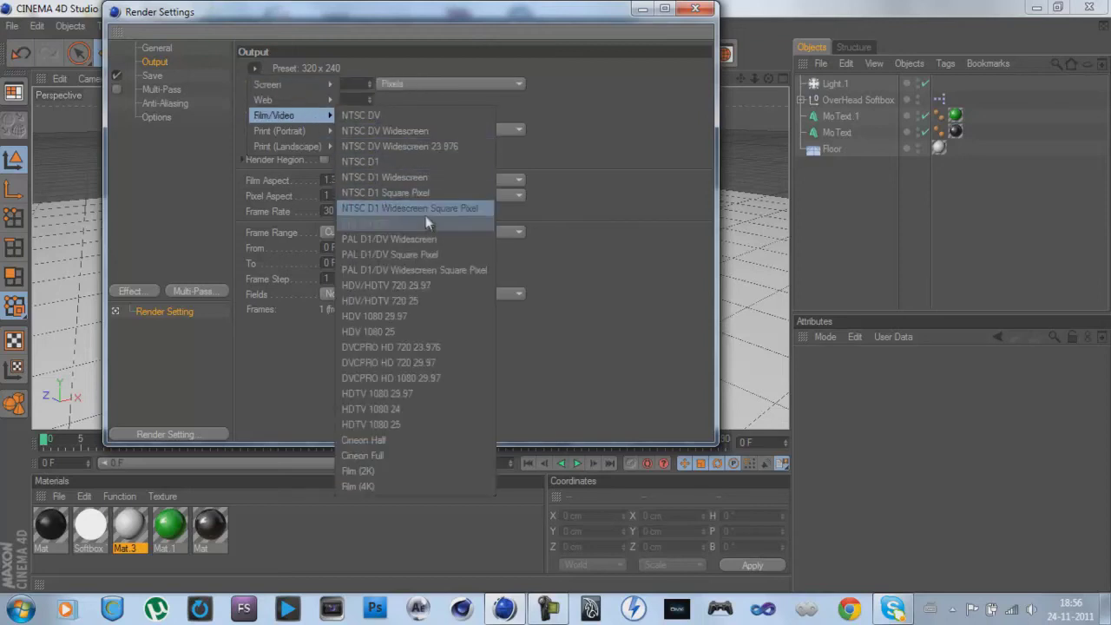
{"action": "left_click", "coordinate": [448, 306]}
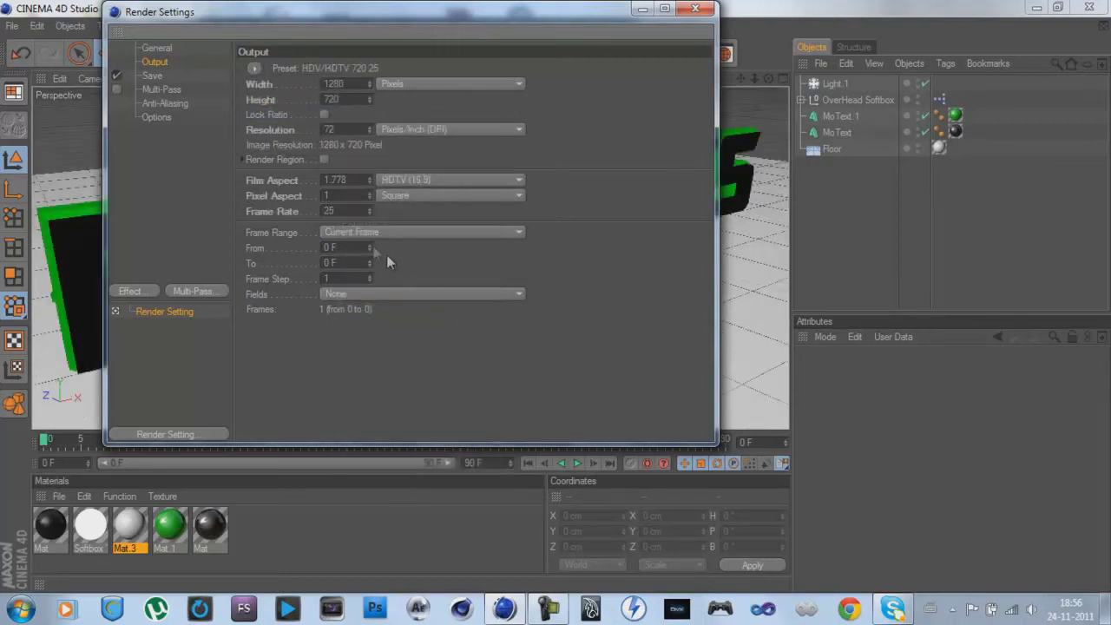
- Set anti-aliasing to Best with a maximum level of 1x1
{"action": "left_click", "coordinate": [151, 76]}
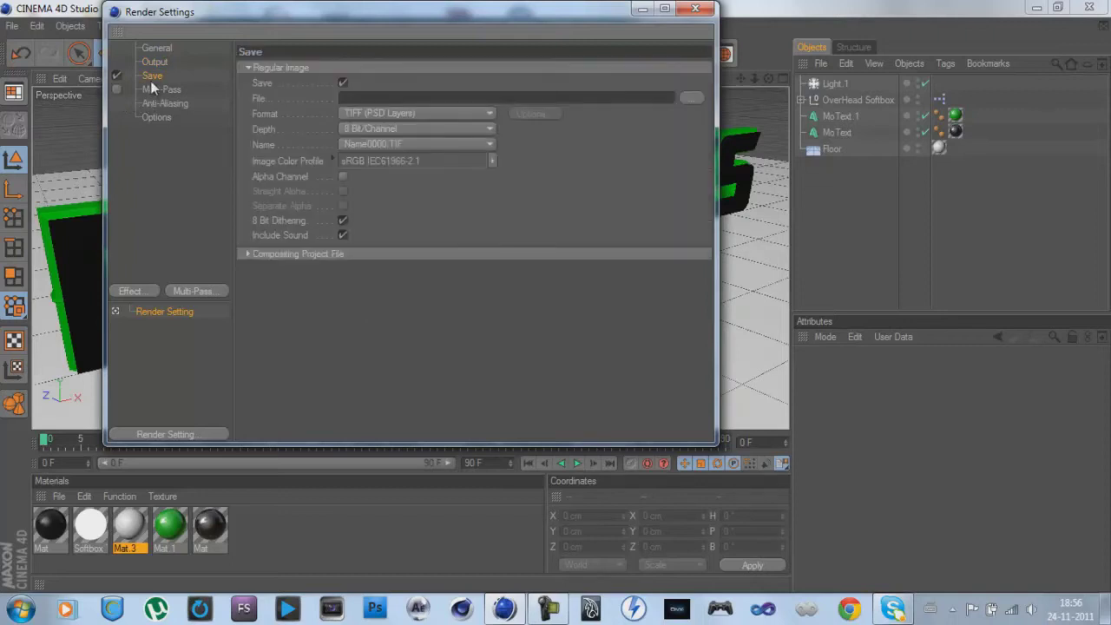
{"action": "left_click", "coordinate": [167, 102]}
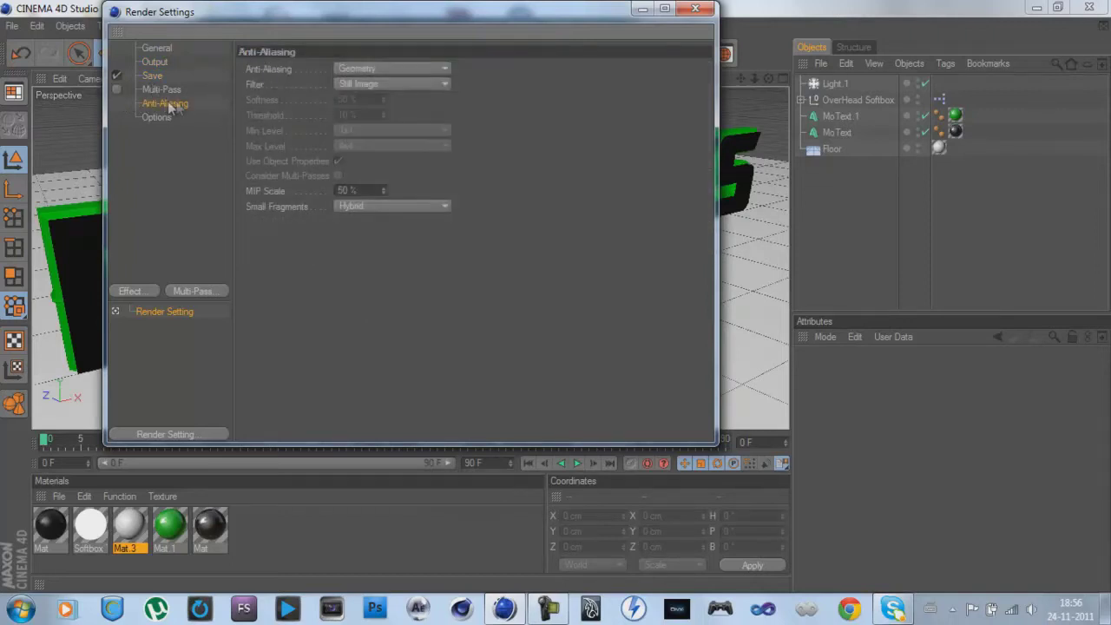
{"action": "left_click", "coordinate": [374, 71]}
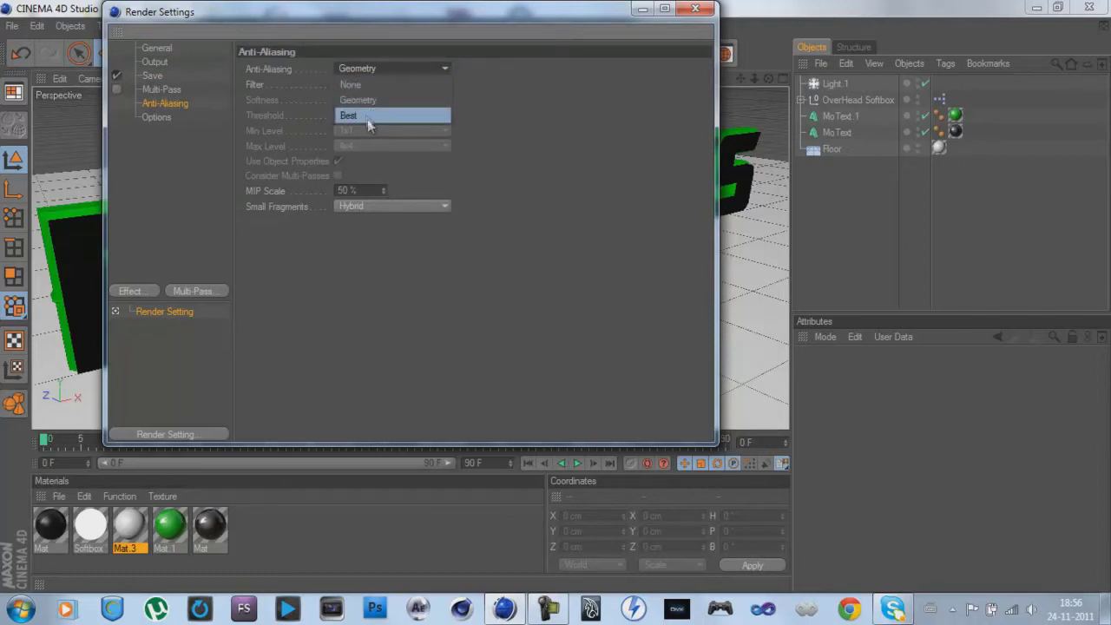
{"action": "left_click", "coordinate": [360, 100]}
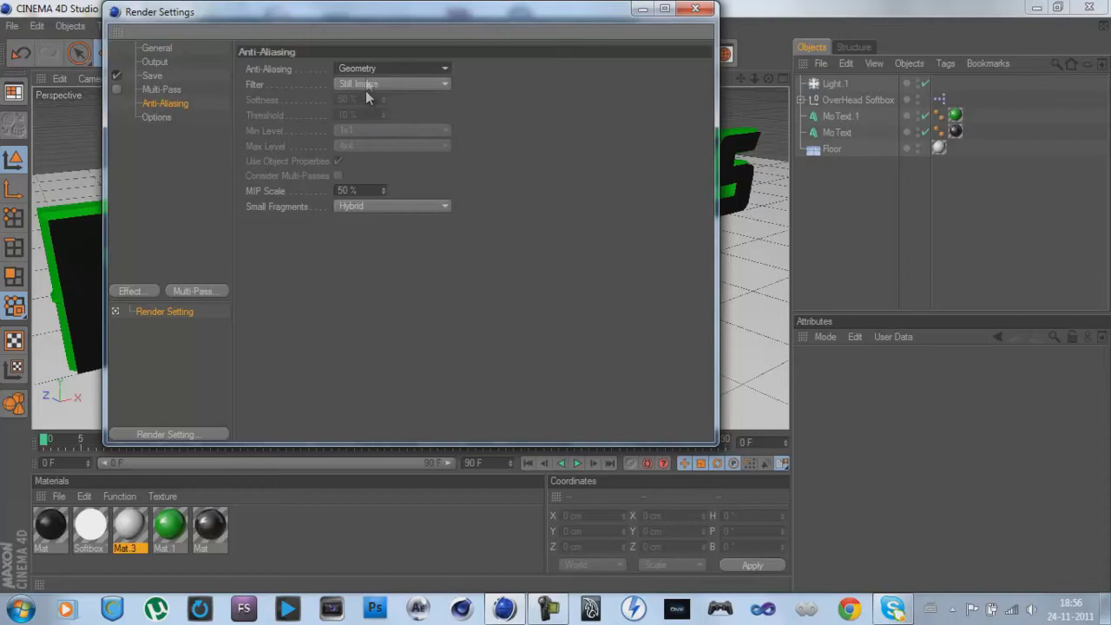
{"action": "left_click", "coordinate": [365, 67]}
{"action": "left_click", "coordinate": [367, 109]}
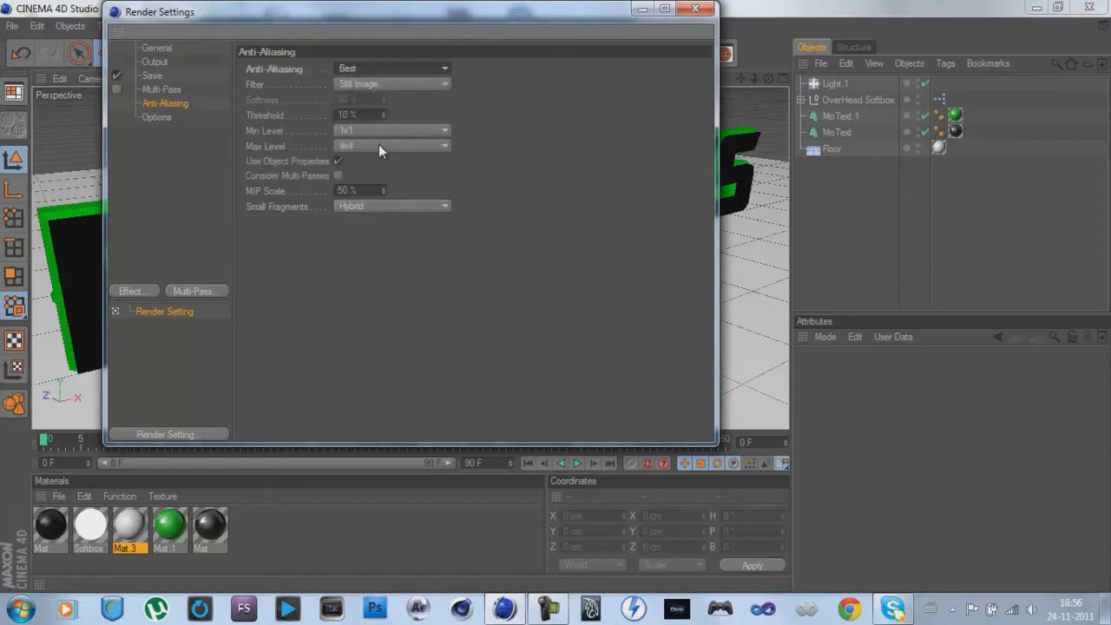
{"action": "left_click", "coordinate": [378, 144]}
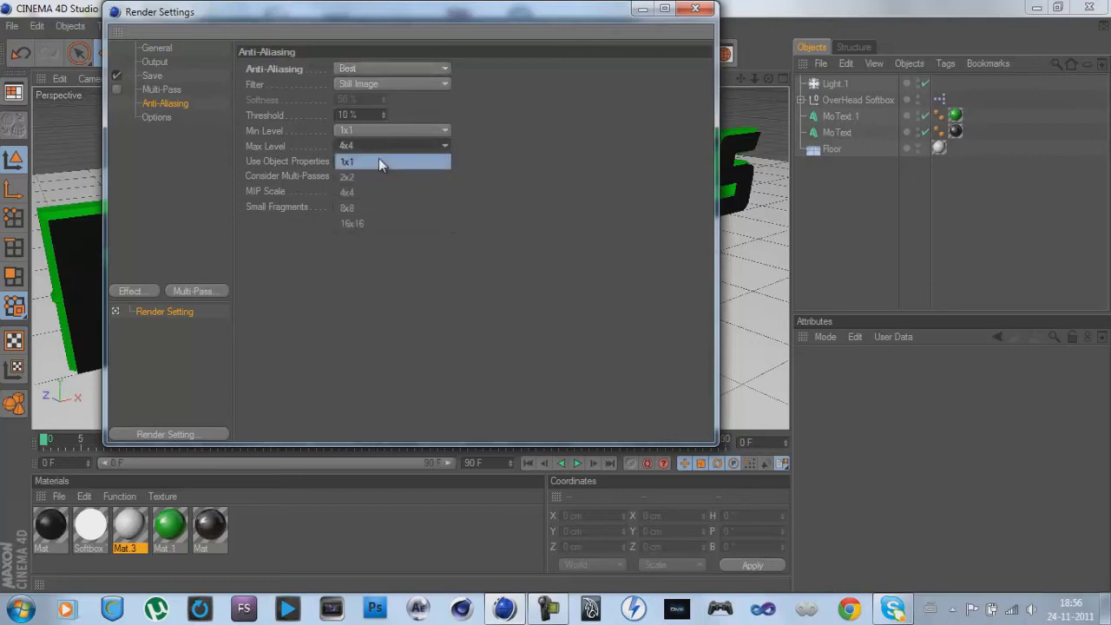
{"action": "left_click", "coordinate": [378, 158]}
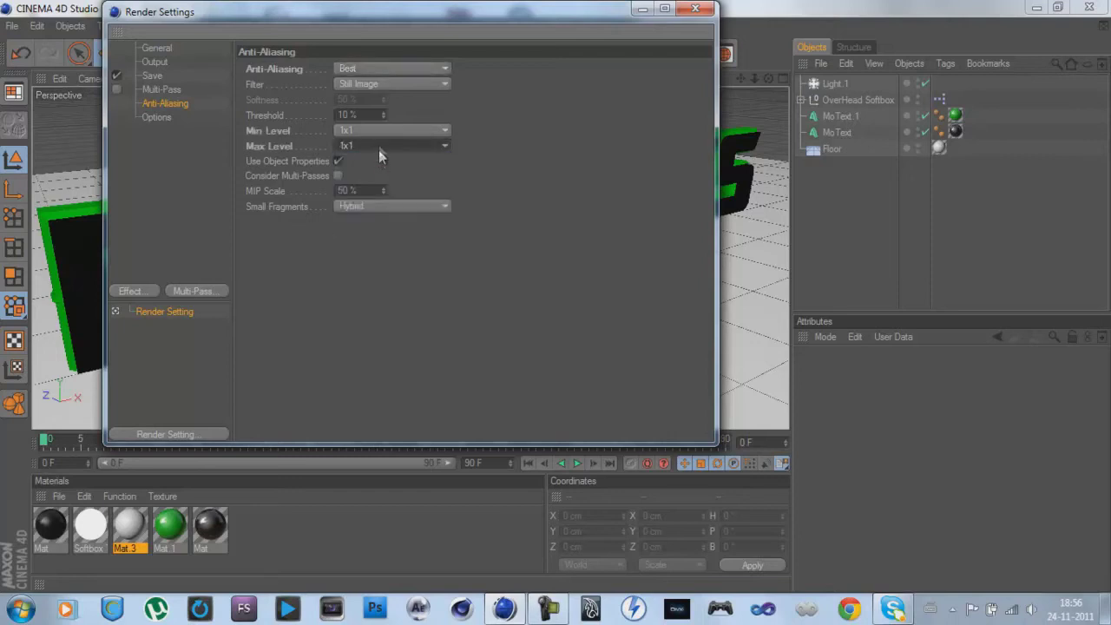
- In render Options, set ray depth 6, reflection depth 3, shadow depth 6, and disable blurriness
{"action": "left_click", "coordinate": [163, 117]}
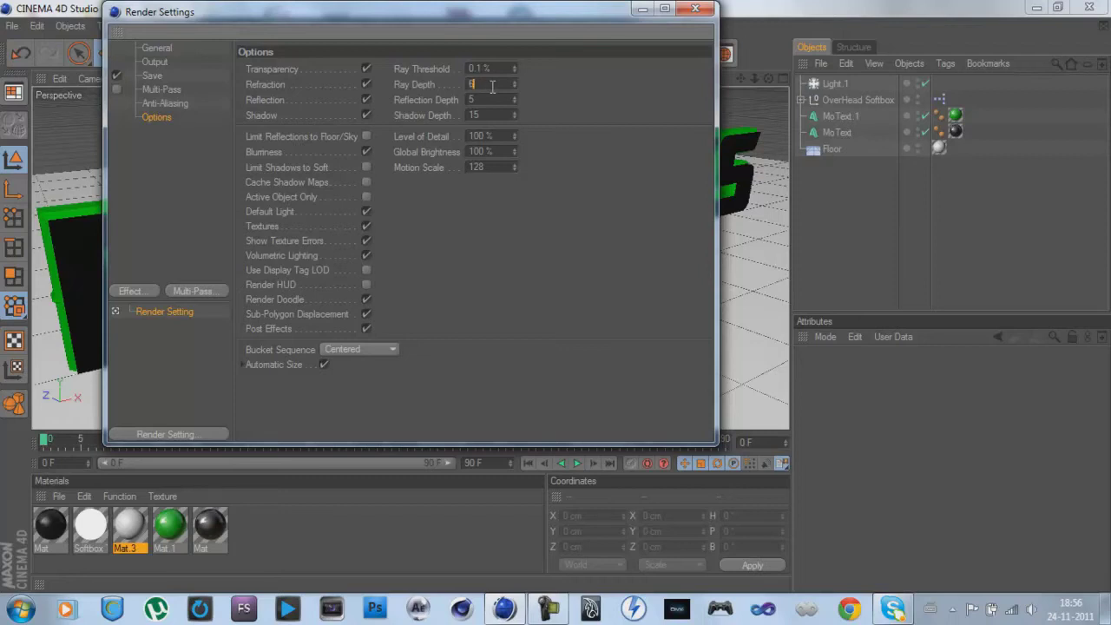
{"action": "left_click", "coordinate": [487, 99]}
{"action": "left_click", "coordinate": [506, 114]}
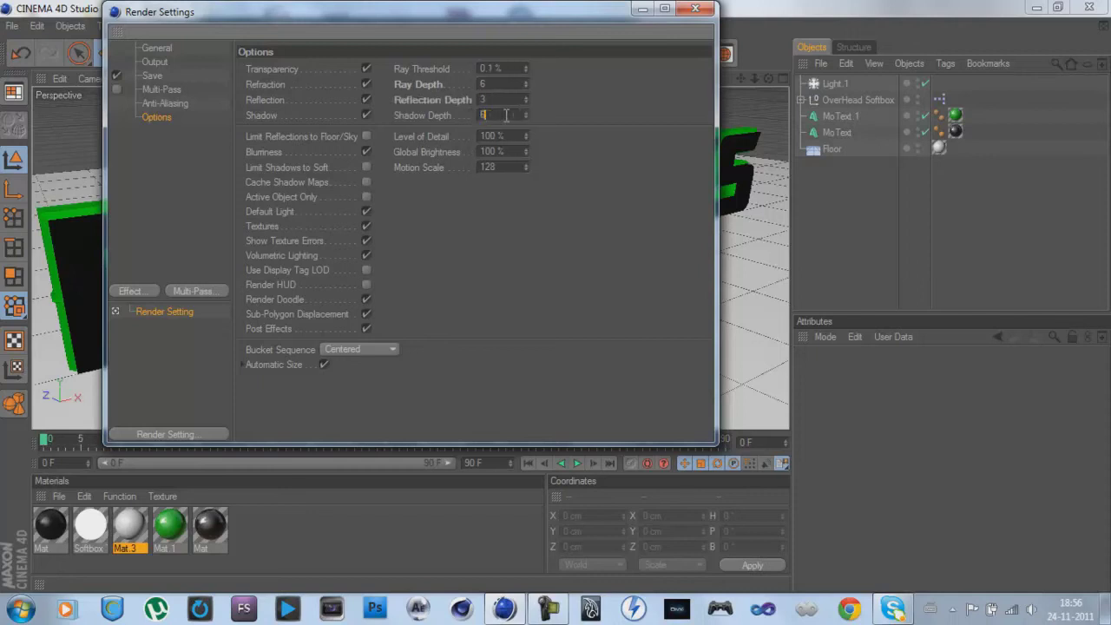
{"action": "left_click", "coordinate": [368, 152]}
- Add Ambient Occlusion and Global Illumination effects to the render settings
{"action": "left_click", "coordinate": [144, 292]}
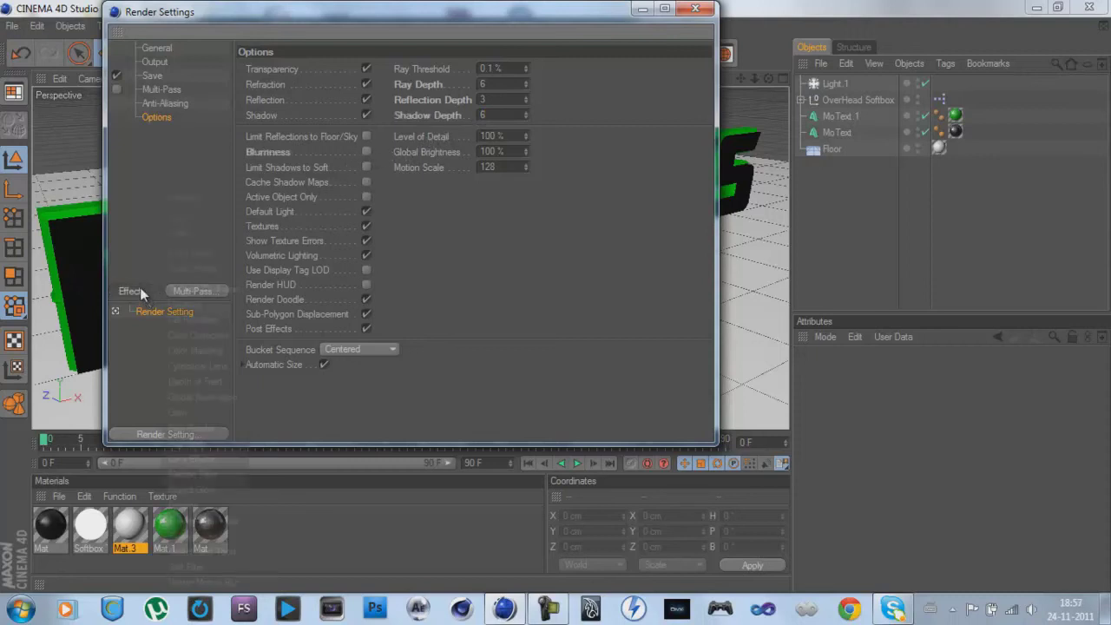
{"action": "left_click", "coordinate": [178, 291]}
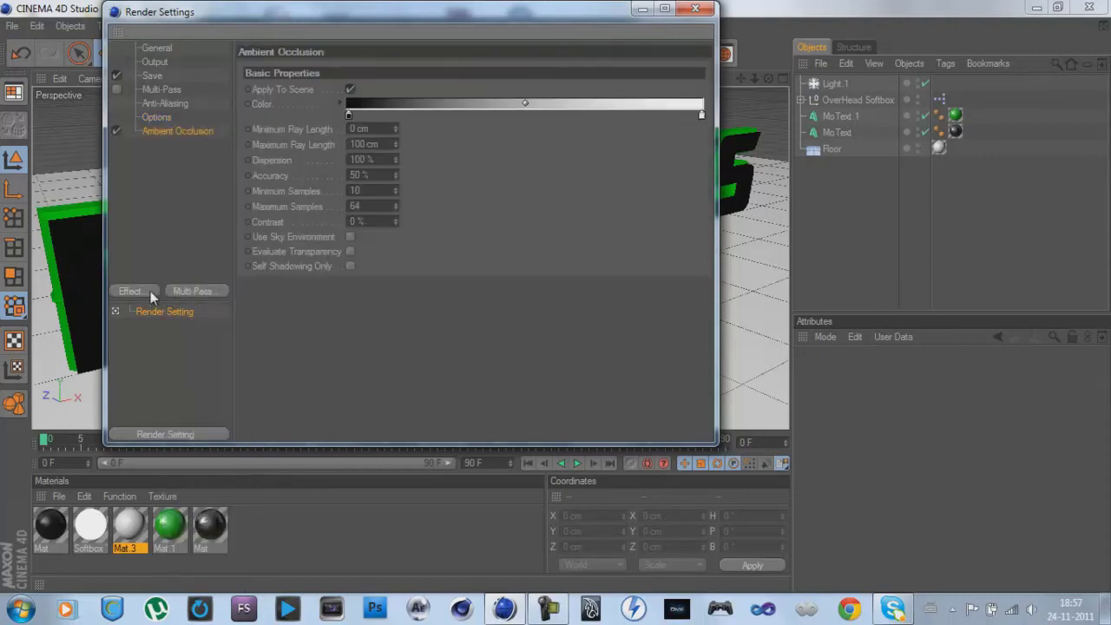
{"action": "left_click", "coordinate": [148, 291]}
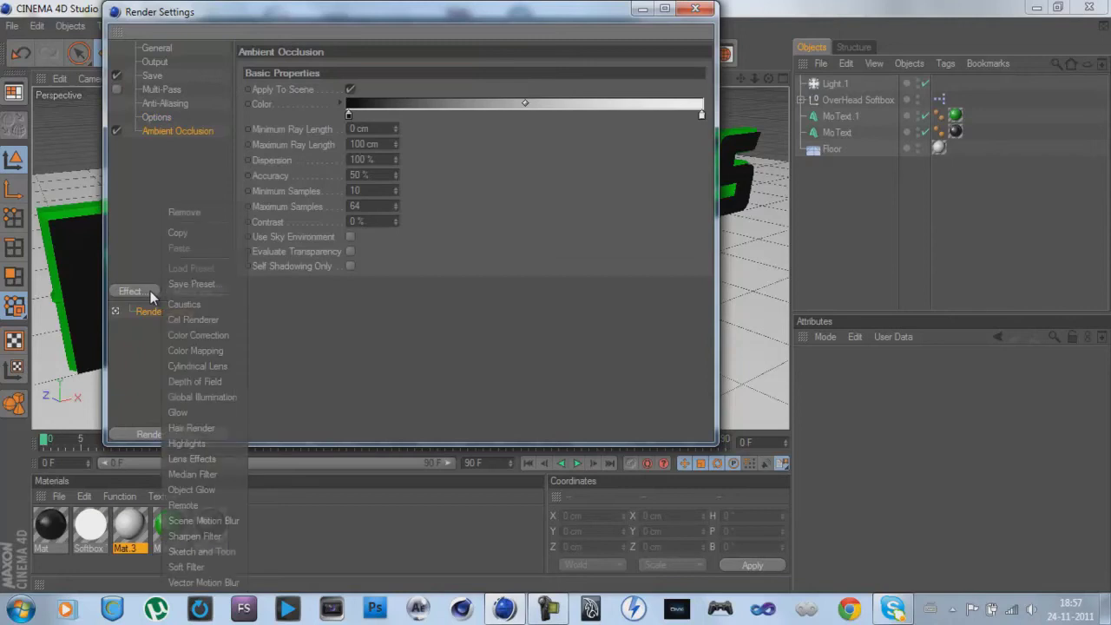
{"action": "left_click", "coordinate": [199, 398]}
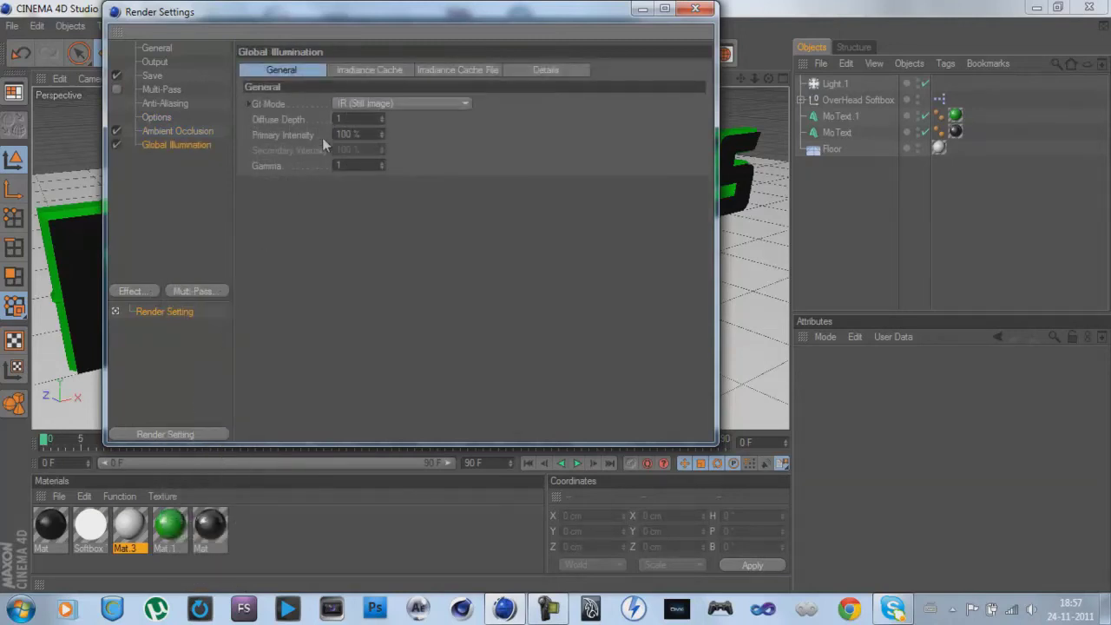
- Set Global Illumination primary intensity to 200% with Low stochastic samples and Low record density
{"action": "left_click", "coordinate": [374, 134]}
{"action": "double_click", "coordinate": [374, 135]}
{"action": "type", "text": "200"}
{"action": "key", "text": "Return"}
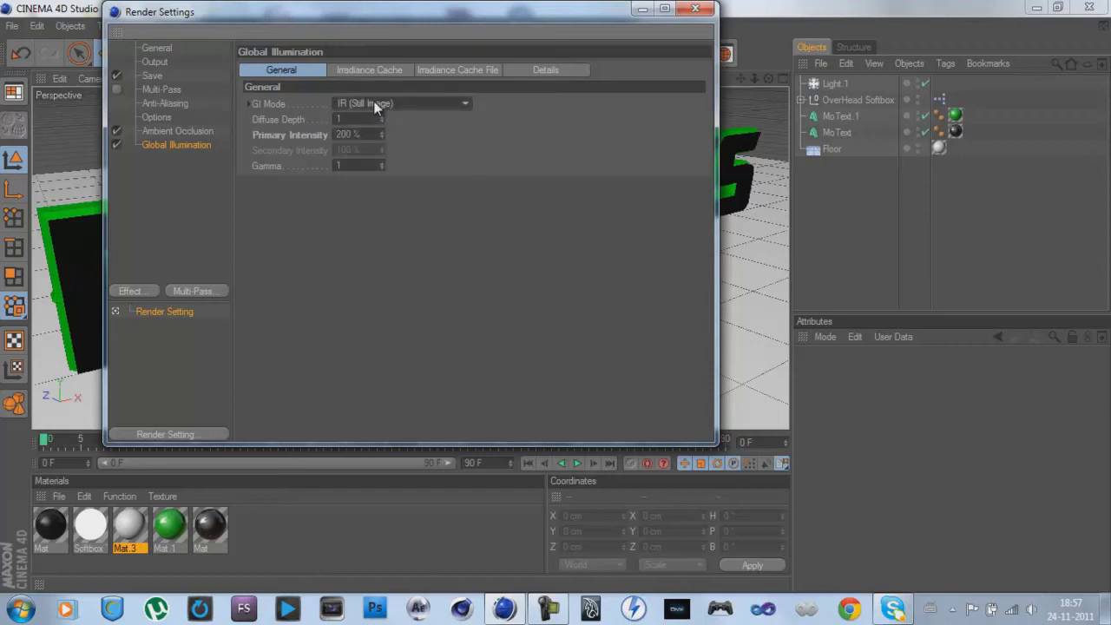
{"action": "left_click", "coordinate": [348, 73]}
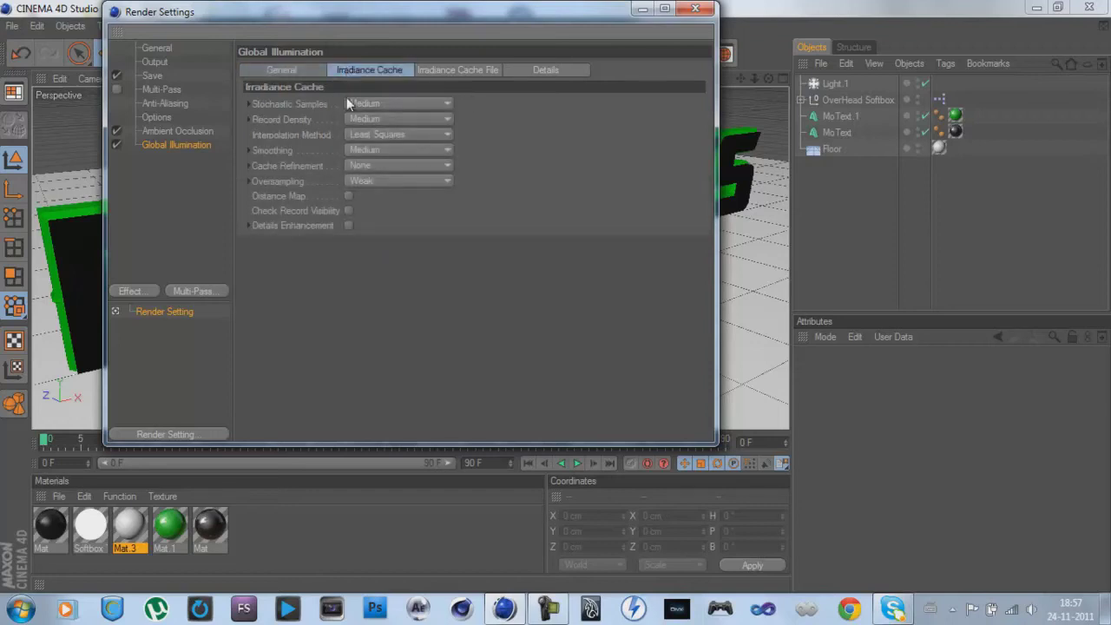
{"action": "left_click", "coordinate": [352, 103]}
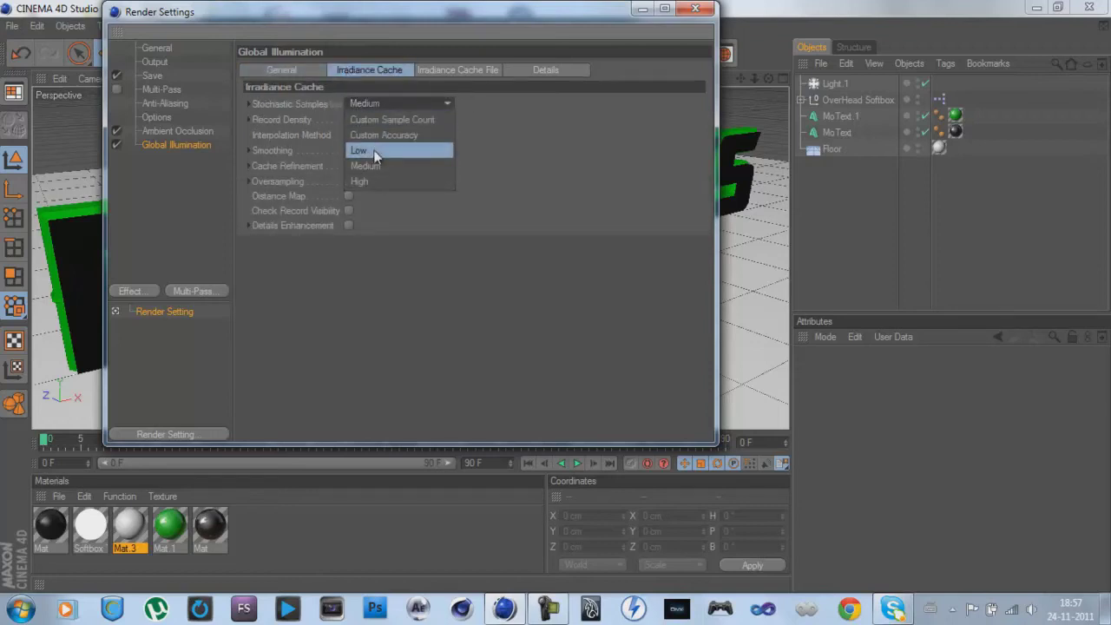
{"action": "left_click", "coordinate": [374, 151]}
{"action": "left_click", "coordinate": [370, 119]}
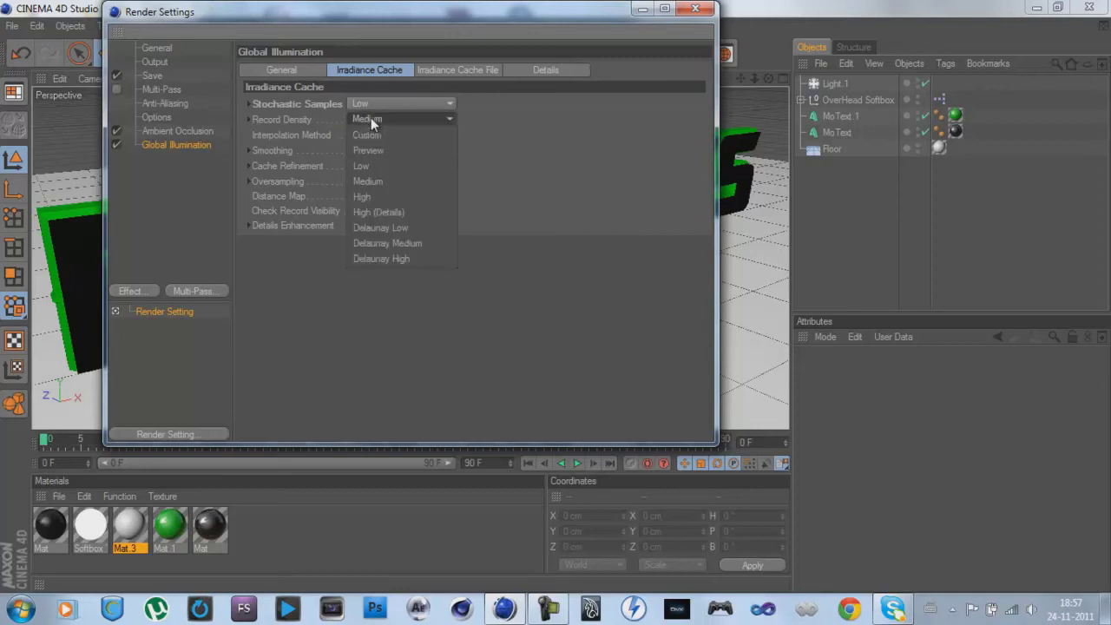
{"action": "left_click", "coordinate": [369, 164]}
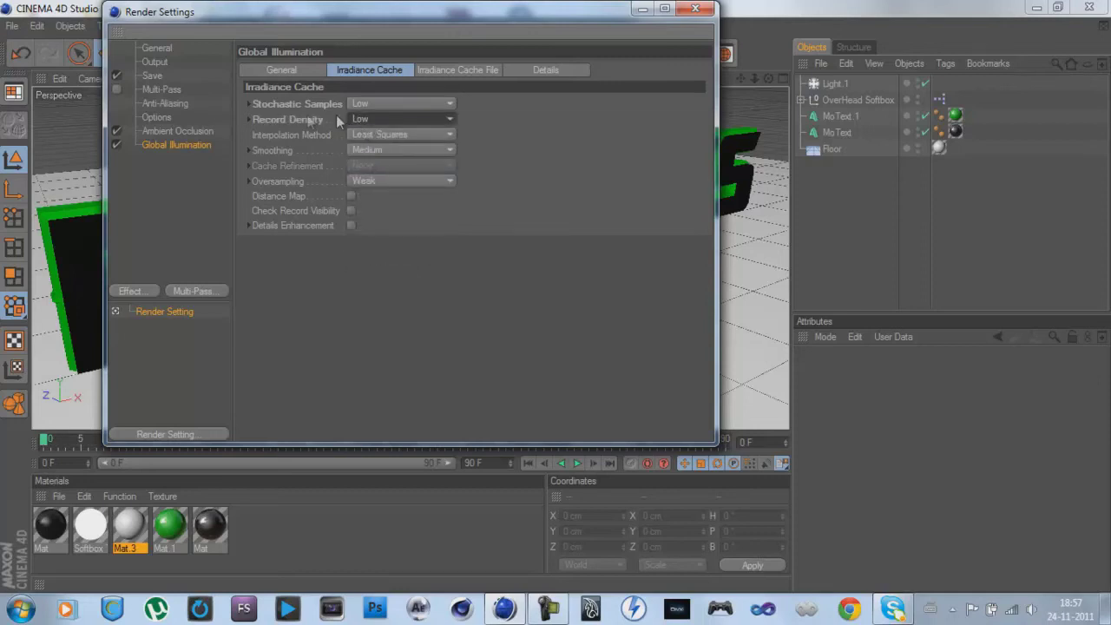
- Set Ambient Occlusion maximum ray length to 150 cm and contrast to 40%
{"action": "left_click", "coordinate": [148, 132]}
{"action": "left_click", "coordinate": [382, 144]}
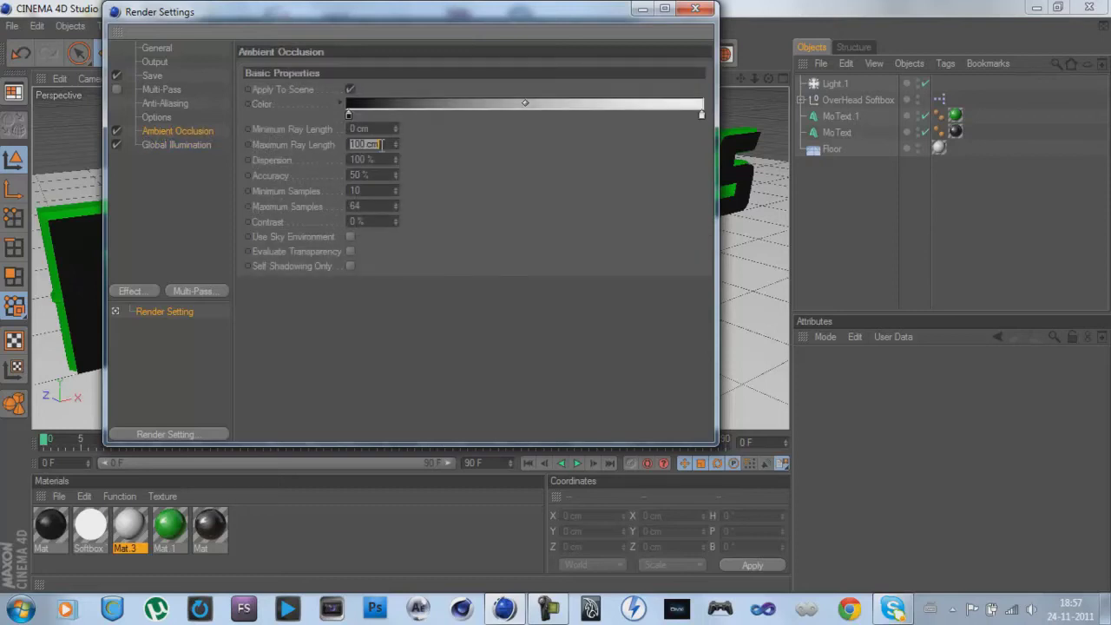
{"action": "left_click", "coordinate": [381, 144]}
{"action": "key", "text": "BackSpace"}
{"action": "key", "text": "BackSpace"}
{"action": "key", "text": "BackSpace"}
{"action": "key", "text": "BackSpace"}
{"action": "key", "text": "BackSpace"}
{"action": "key", "text": "BackSpace"}
{"action": "type", "text": "150"}
{"action": "key", "text": "Return"}
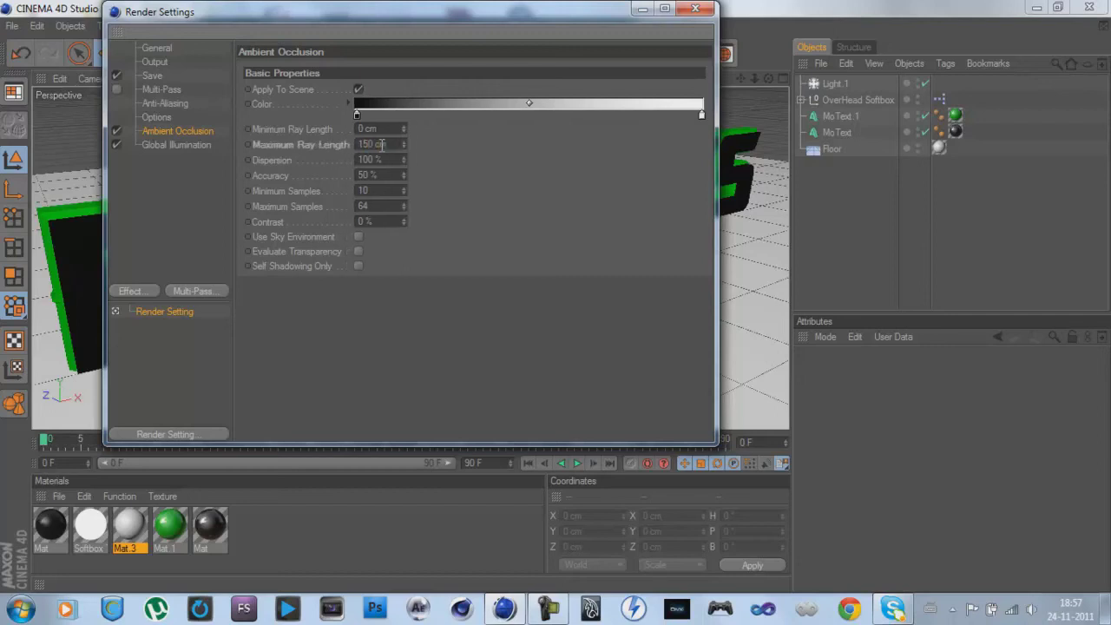
{"action": "double_click", "coordinate": [377, 223]}
{"action": "type", "text": "40"}
{"action": "key", "text": "Return"}
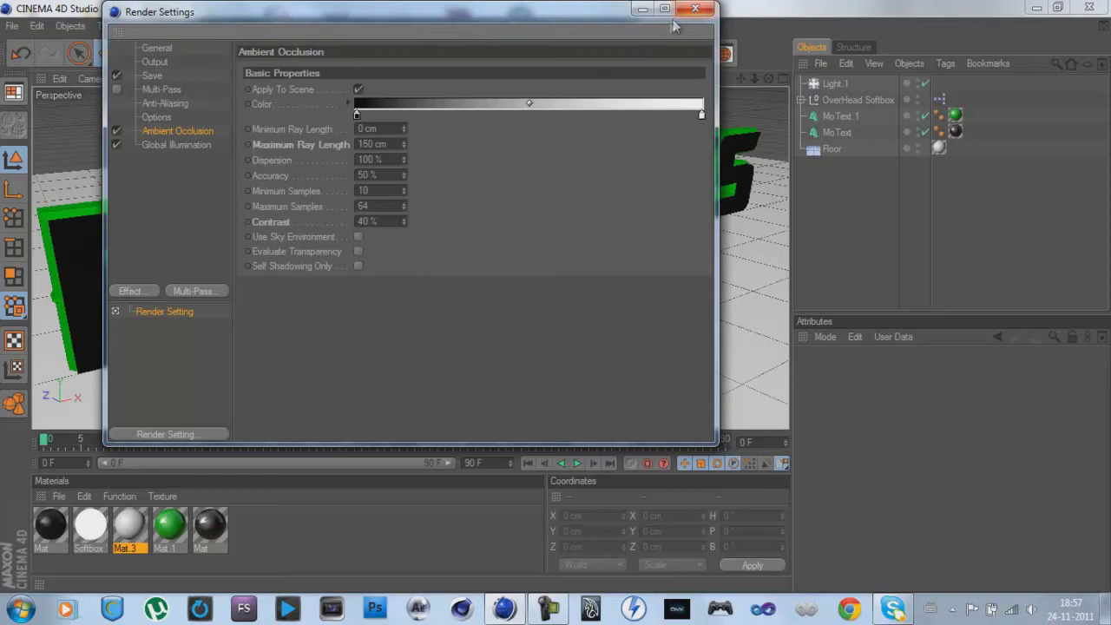
- Set the render save format to JPEG and raise its quality to 100
{"action": "left_click", "coordinate": [154, 78]}
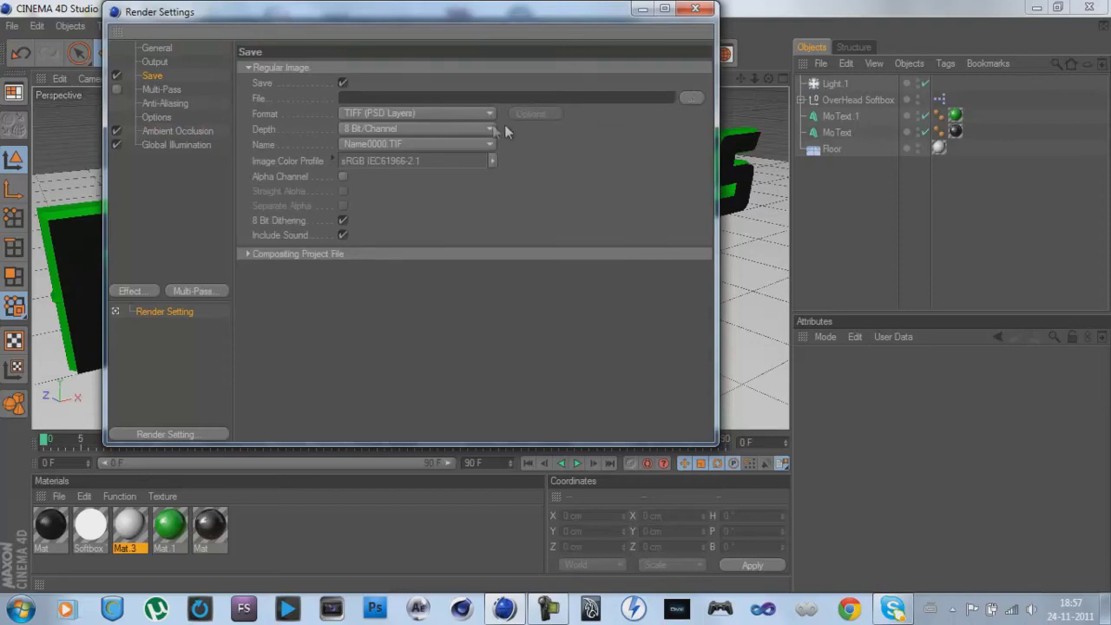
{"action": "left_click", "coordinate": [468, 114]}
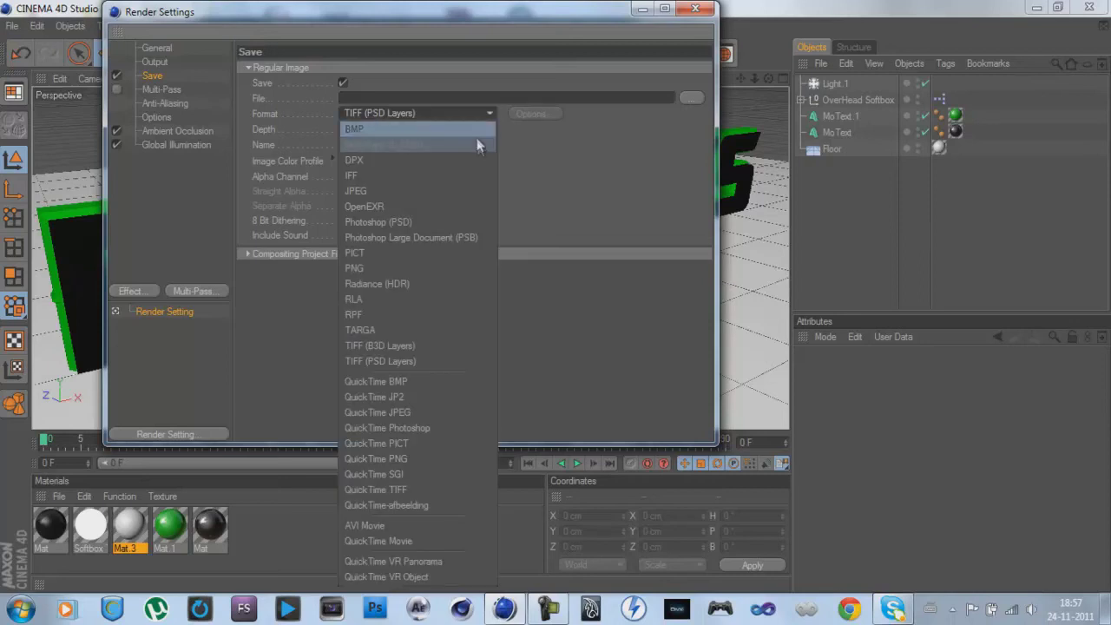
{"action": "left_click", "coordinate": [466, 190]}
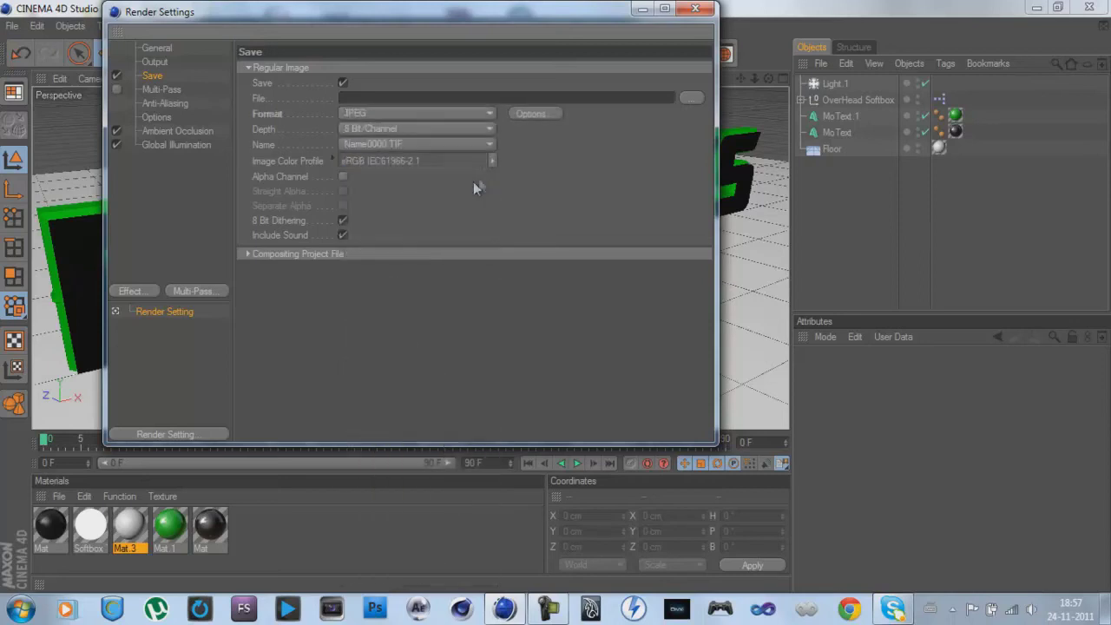
{"action": "left_click", "coordinate": [538, 114]}
{"action": "left_click", "coordinate": [607, 114]}
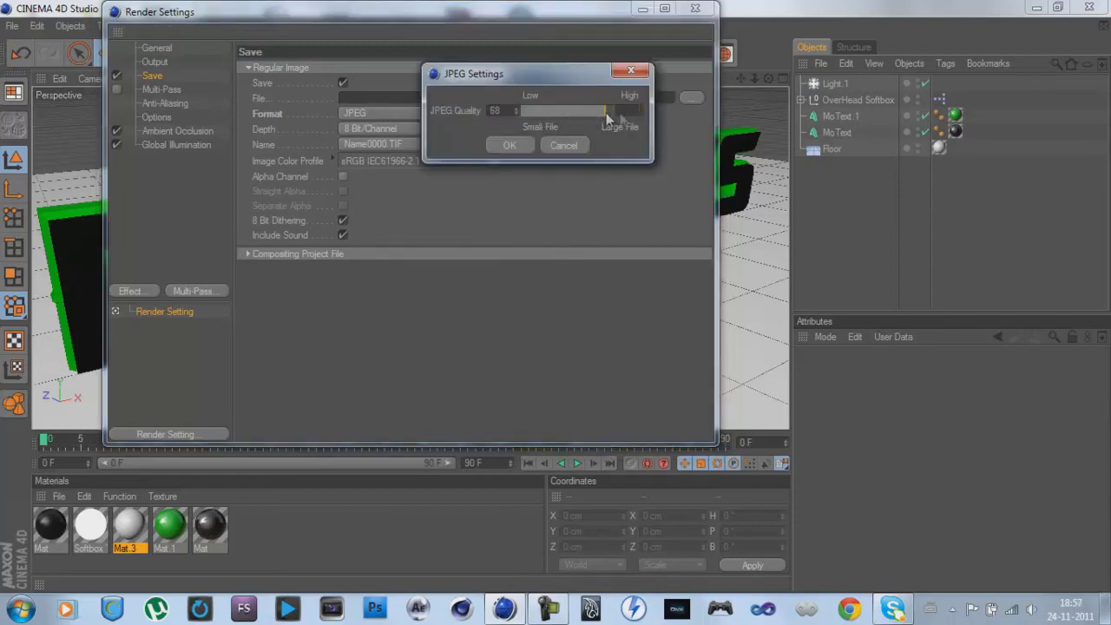
{"action": "left_click_drag", "start_coordinate": [606, 114], "coordinate": [675, 119]}
{"action": "left_click", "coordinate": [509, 145]}
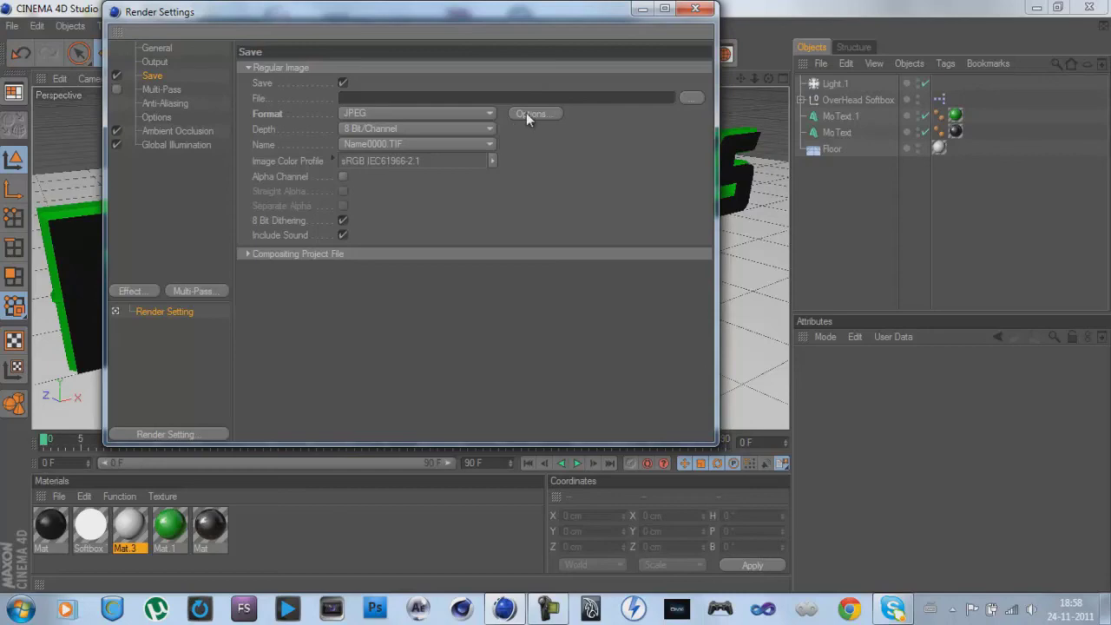
- Close Render Settings and render the active view to preview the green-edged RAJIVROCKS text
{"action": "left_click", "coordinate": [695, 10]}
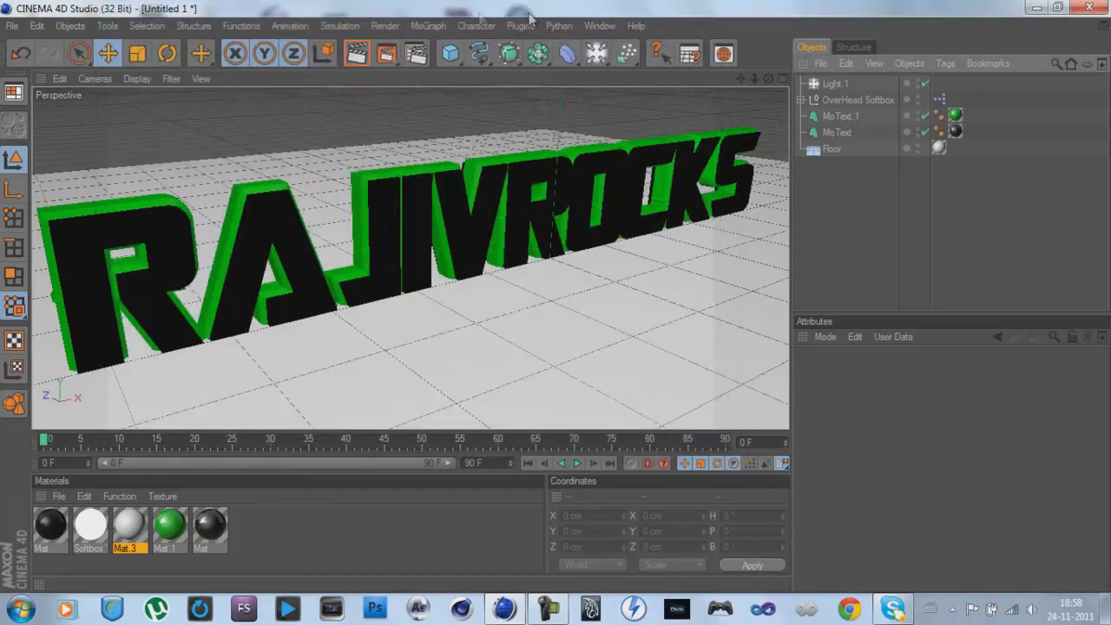
{"action": "left_click", "coordinate": [360, 57]}
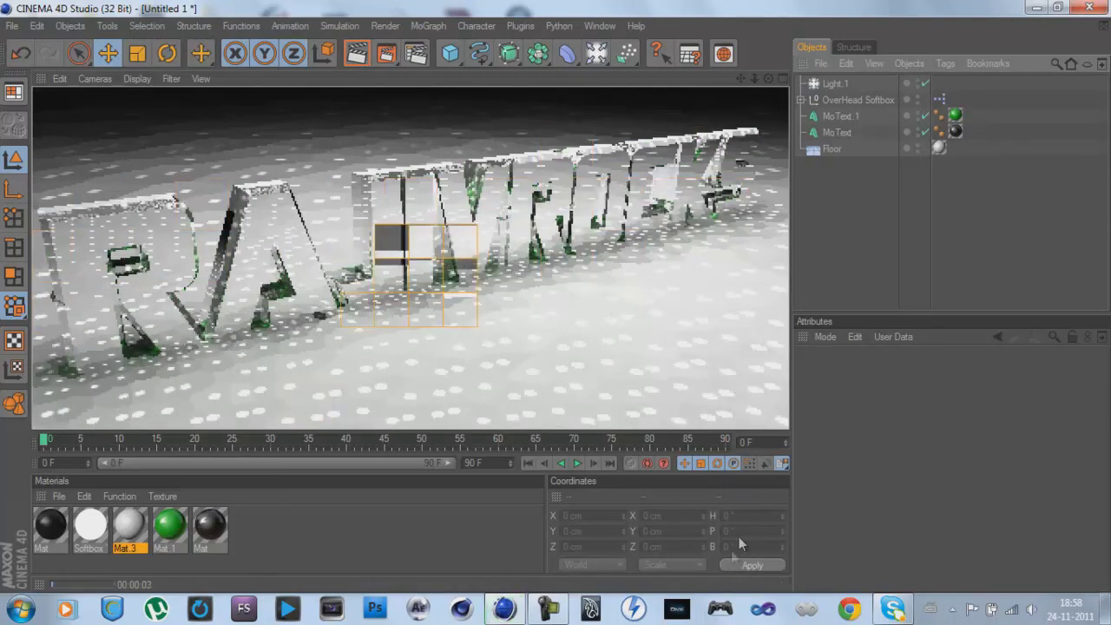
{"action": "left_click", "coordinate": [549, 608]}
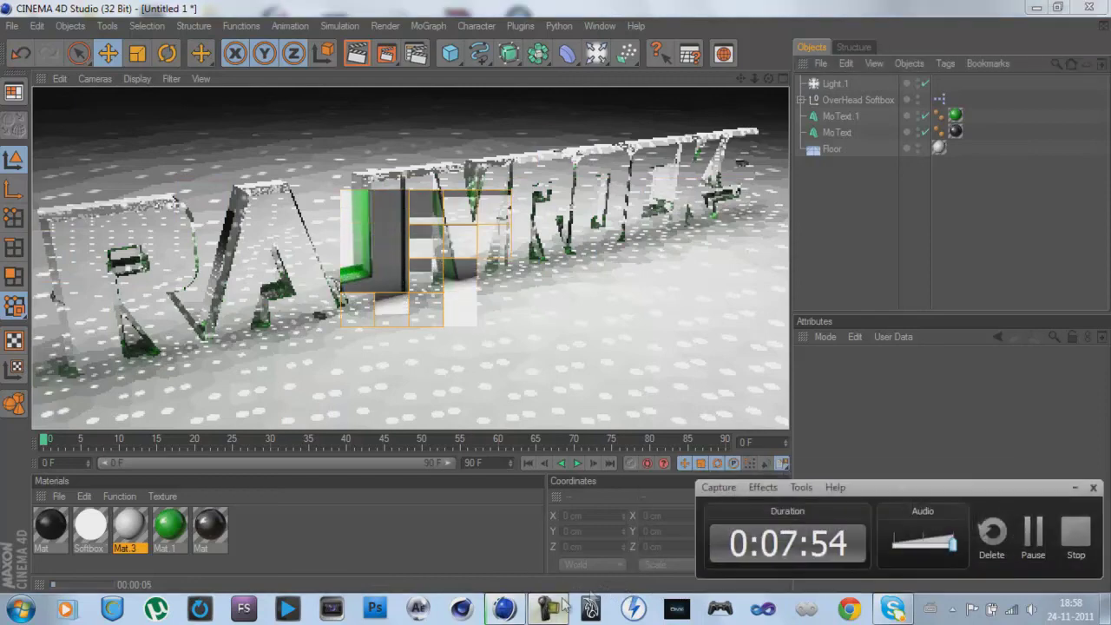
{"action": "left_click", "coordinate": [1033, 534]}
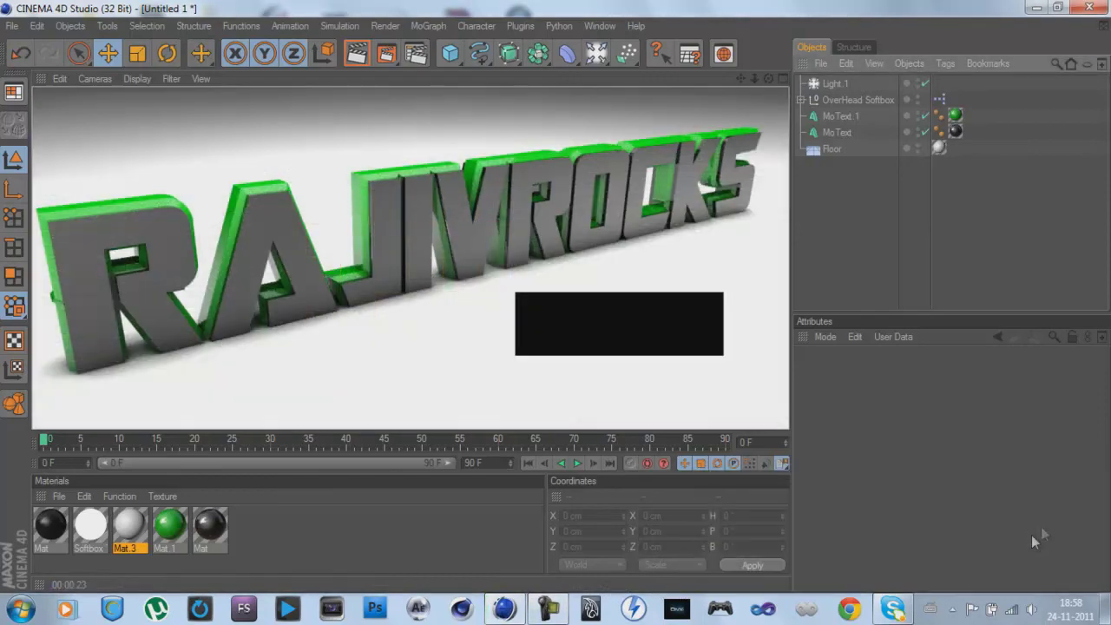